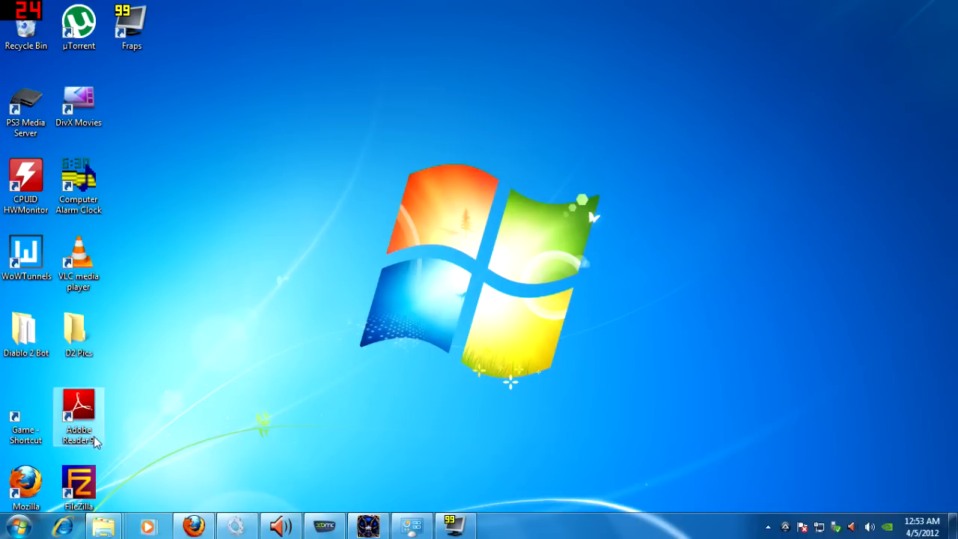
- Launch the FileZilla Server admin interface from the desktop, connecting to 127.0.0.1
left_click(90, 490)
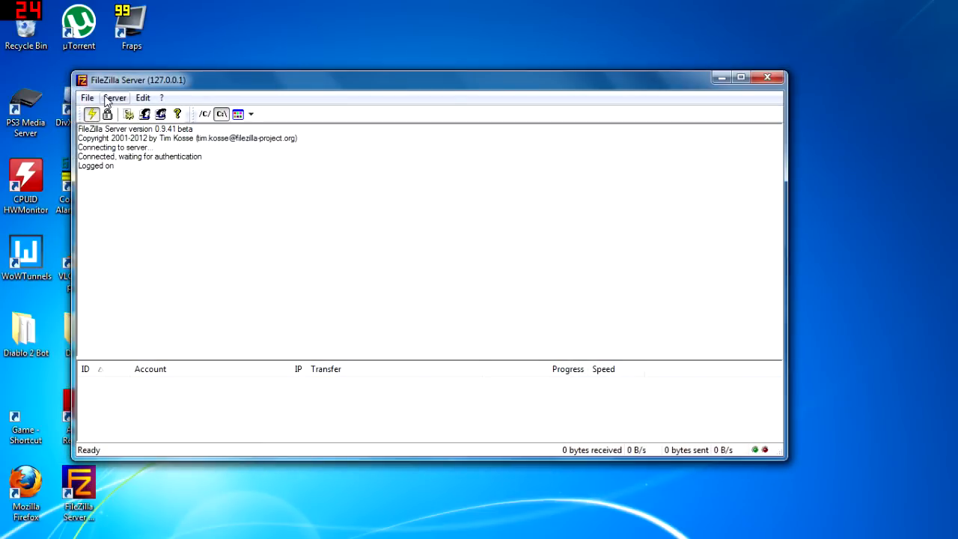
- Add a group named testgroup via Edit > Groups and go to its Shared folders page
left_click(142, 98)
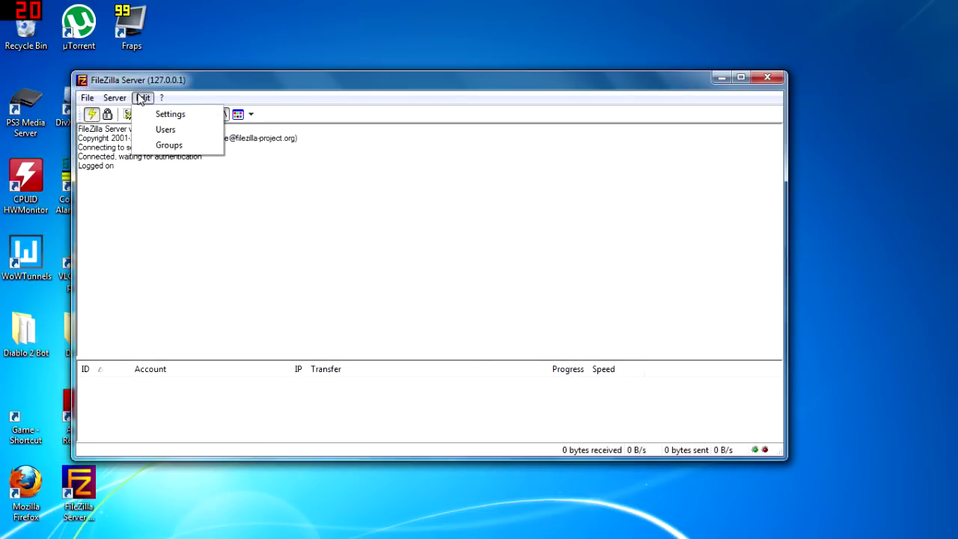
left_click(165, 145)
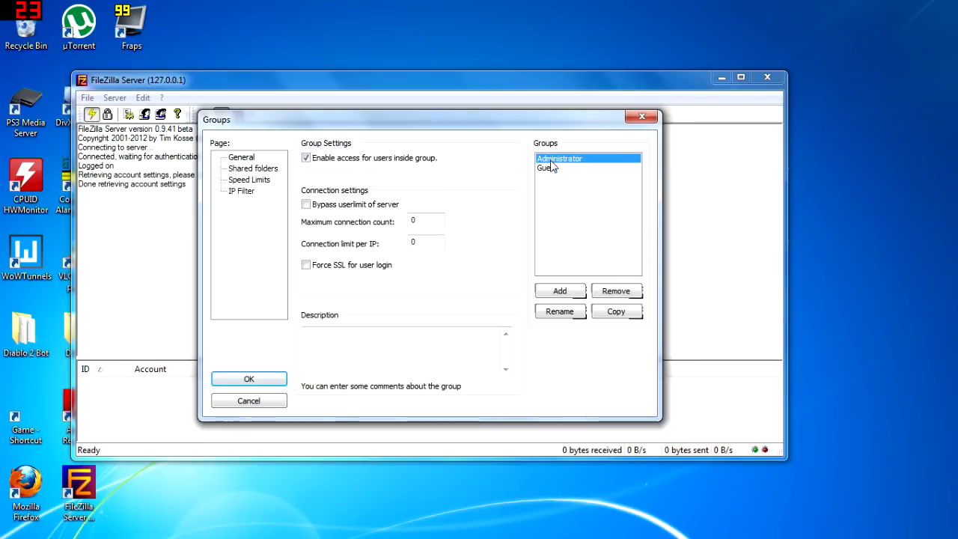
left_click(569, 290)
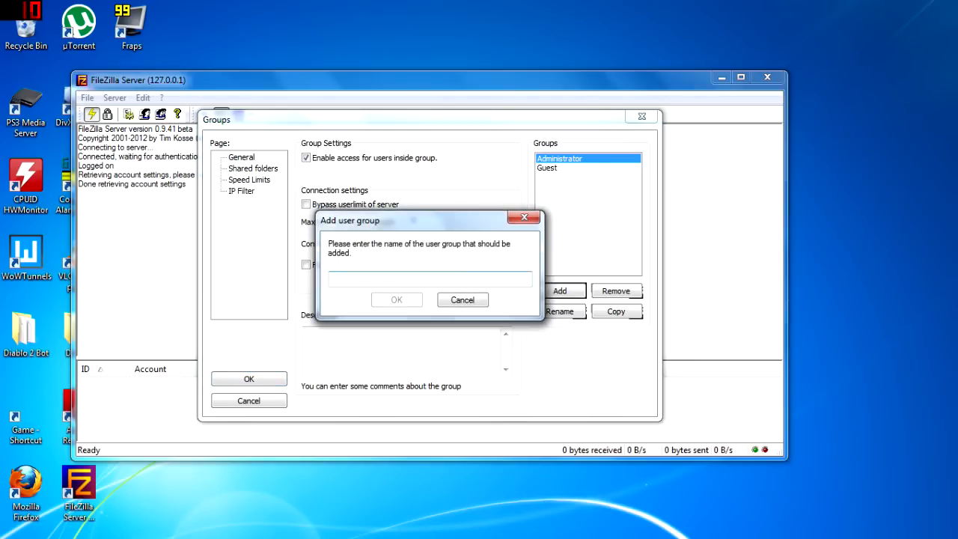
type("testgroup")
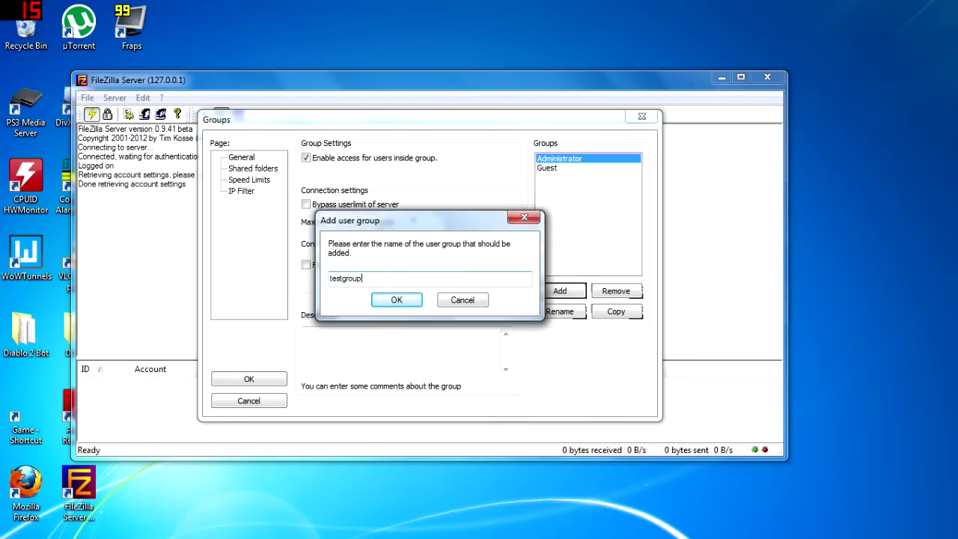
key("Return")
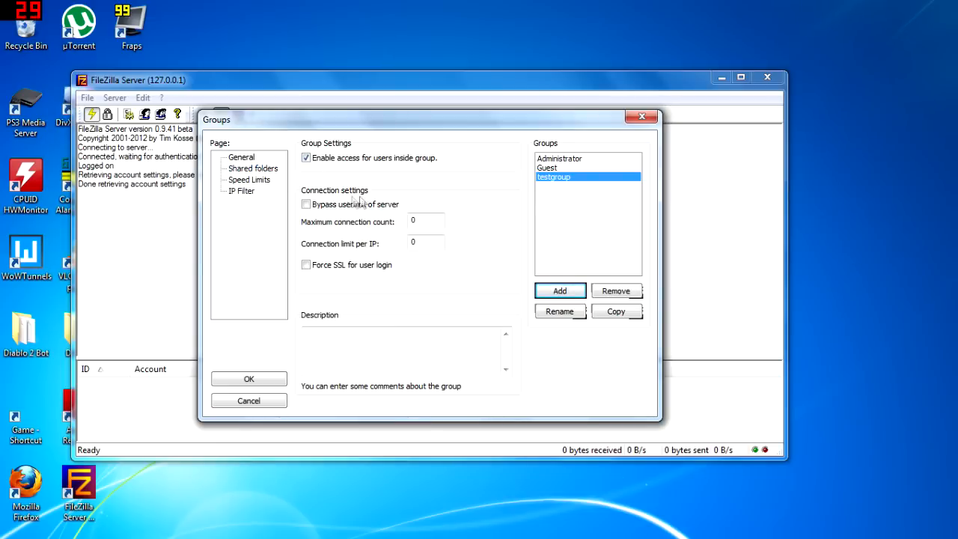
left_click(249, 174)
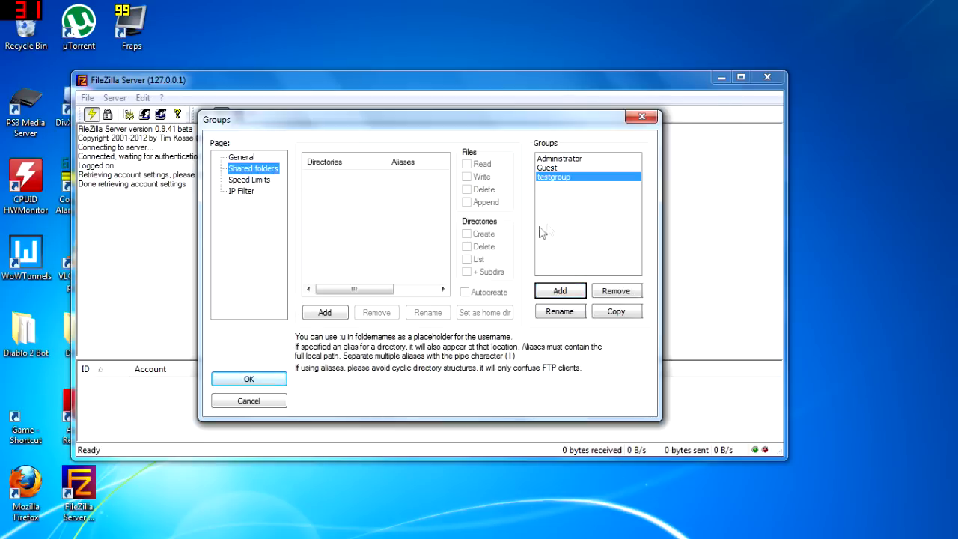
- Add C:\Users as a shared folder for testgroup
left_click(325, 312)
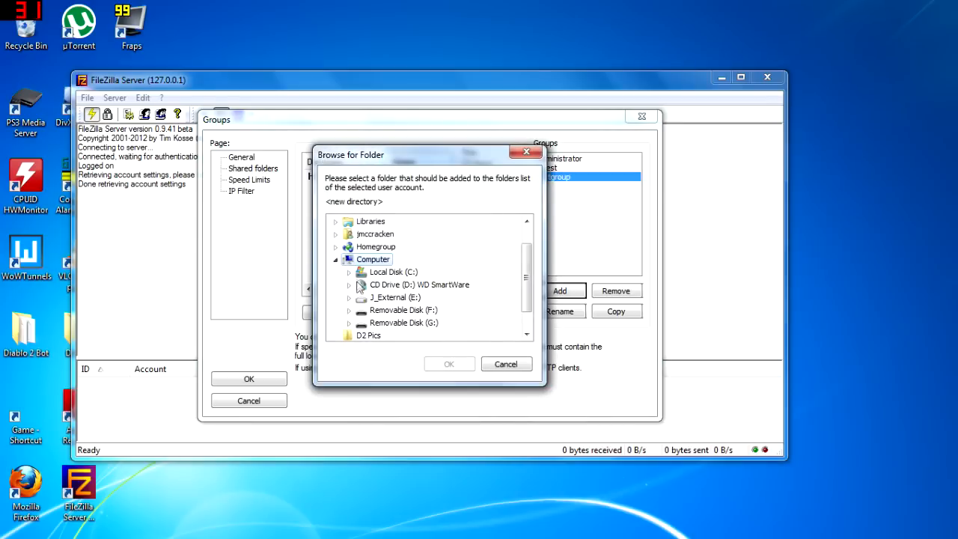
left_click(348, 272)
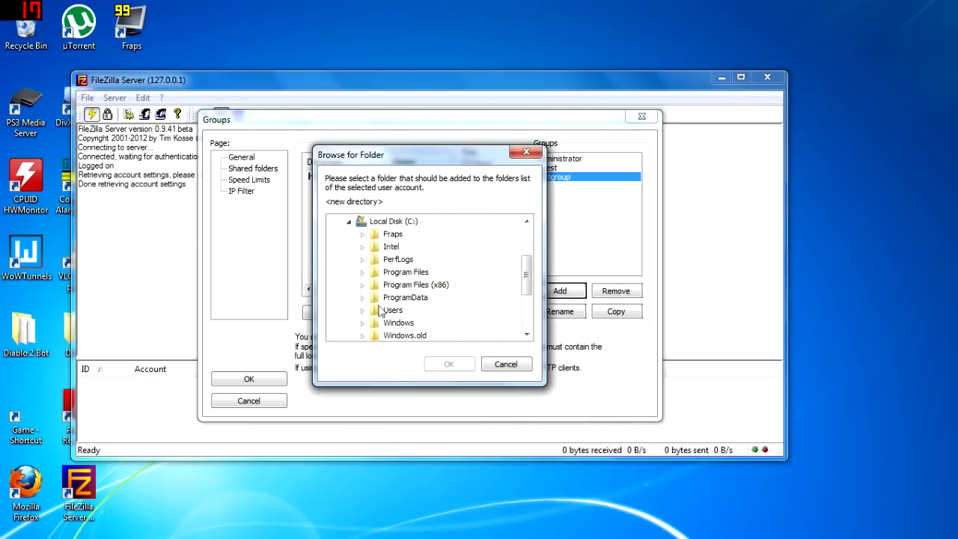
left_click(392, 310)
left_click(449, 364)
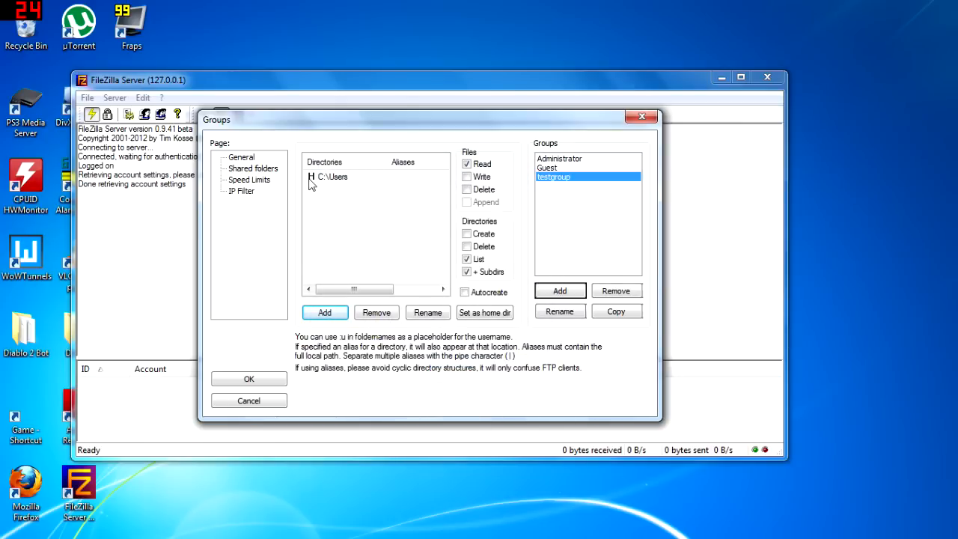
- Add E:\Movies and E:\TV Shows from J_External as further shared folders
left_click(330, 312)
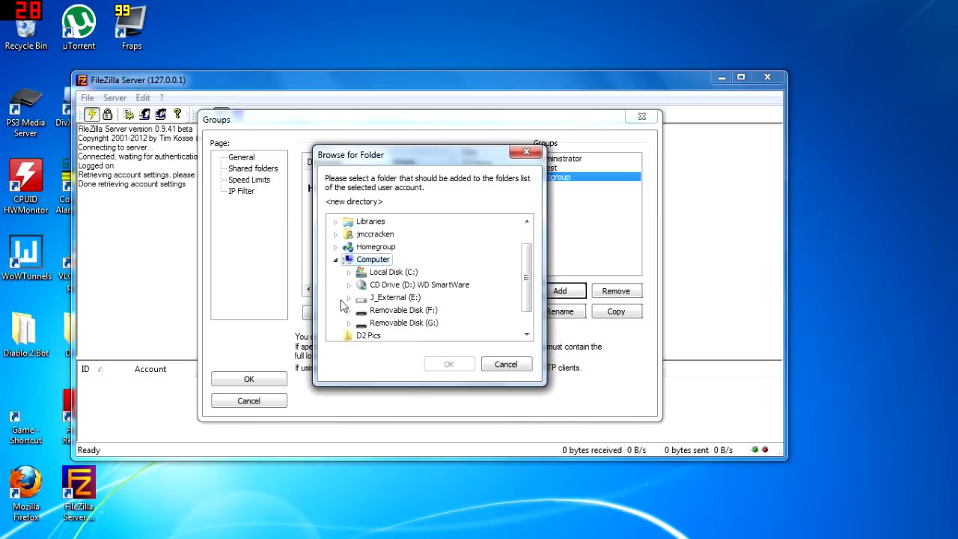
left_click(348, 297)
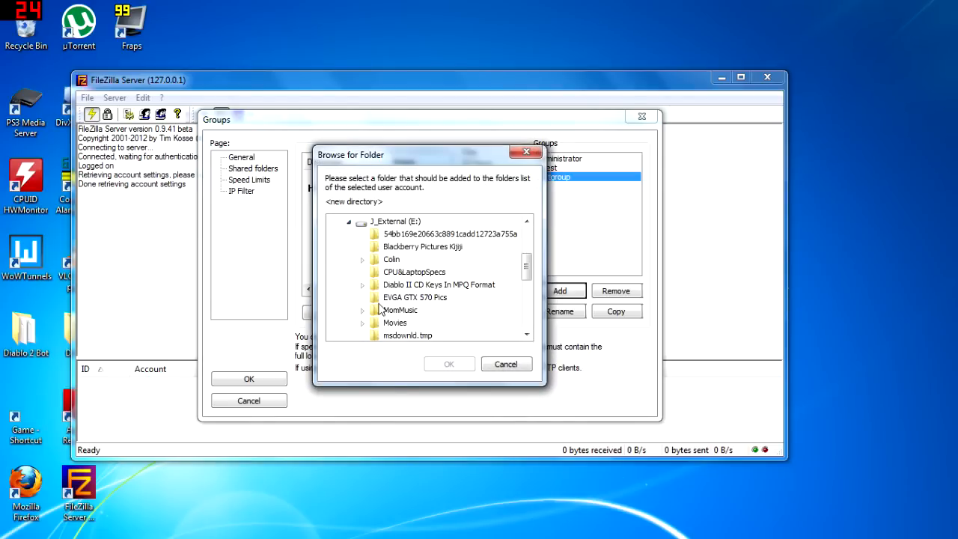
left_click(395, 323)
left_click(449, 363)
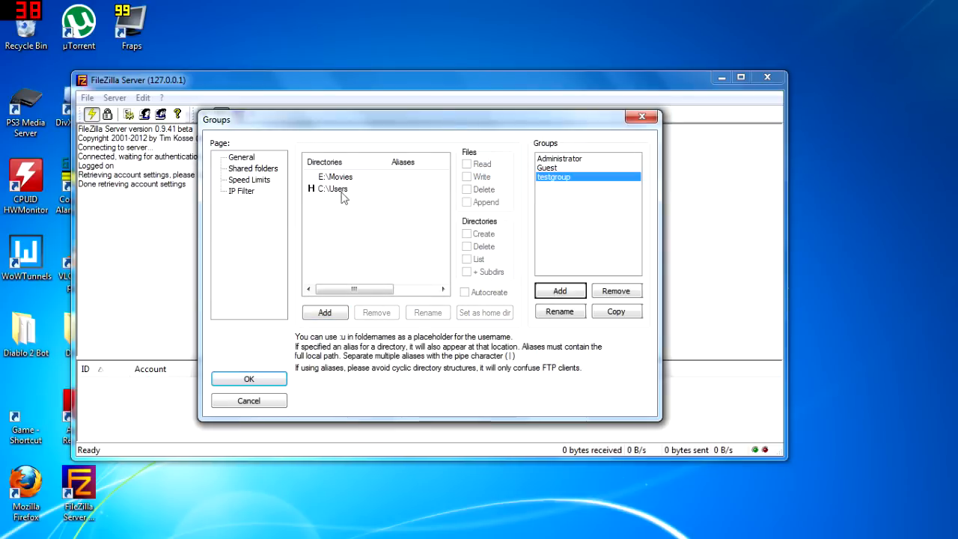
left_click(334, 313)
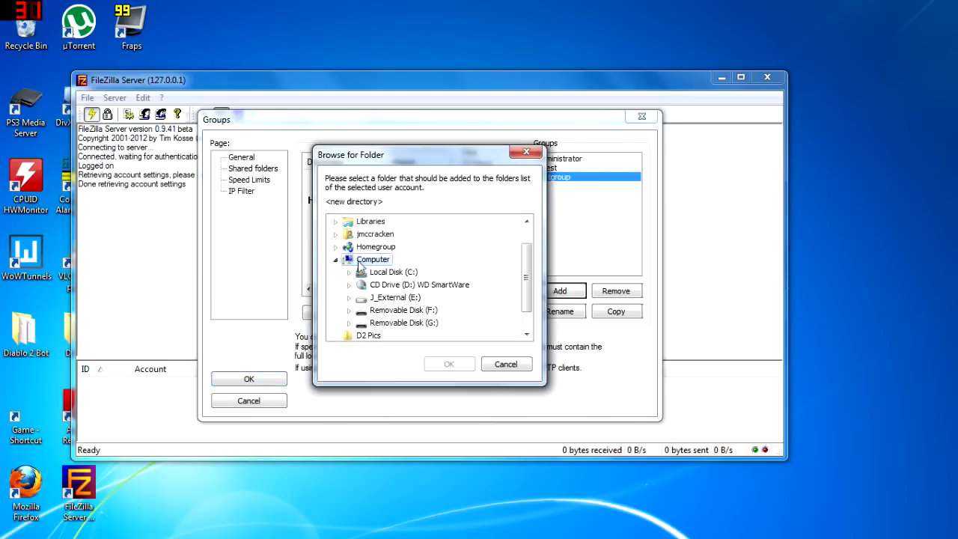
left_click(349, 298)
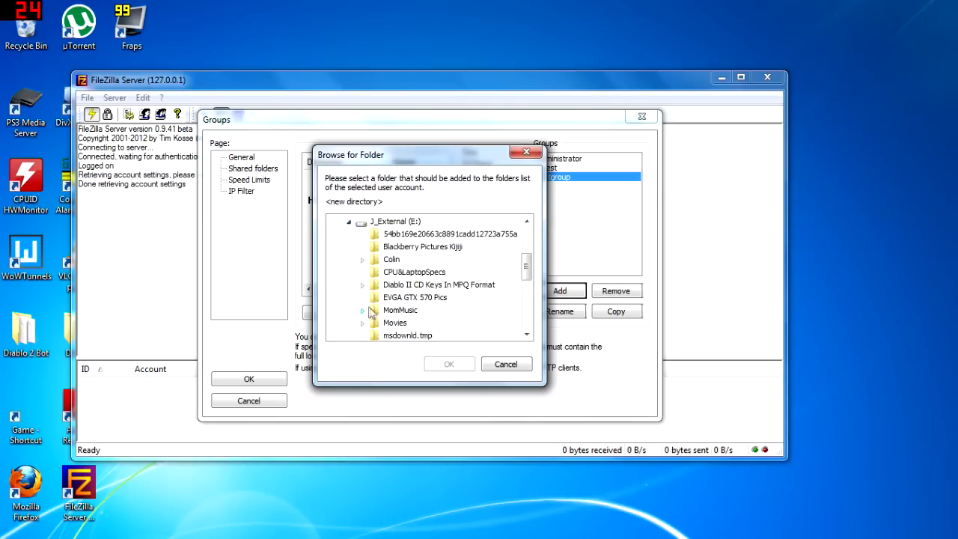
scroll(383, 322, "down", 2)
scroll(406, 336, "down", 2)
left_click(401, 323)
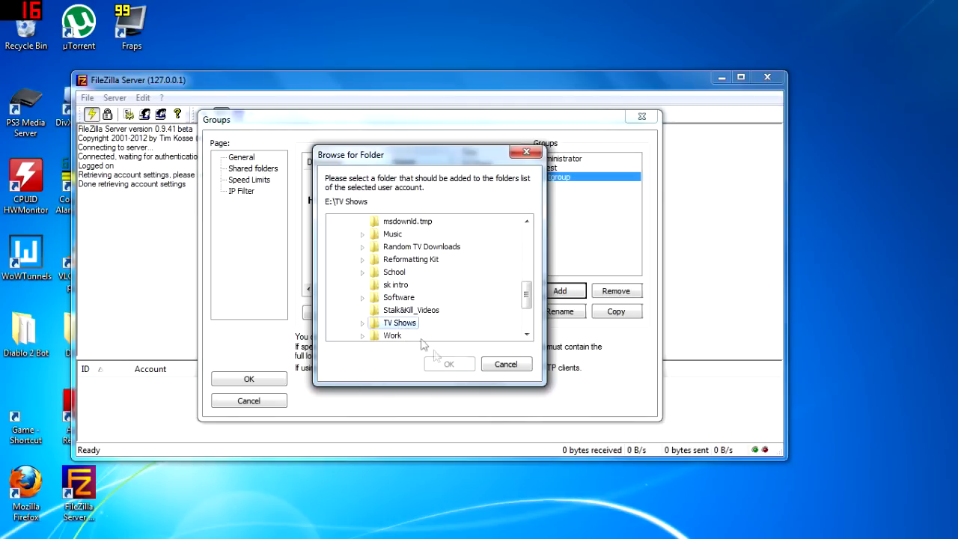
left_click(447, 363)
left_click(370, 252)
left_click_drag(381, 162, 387, 162)
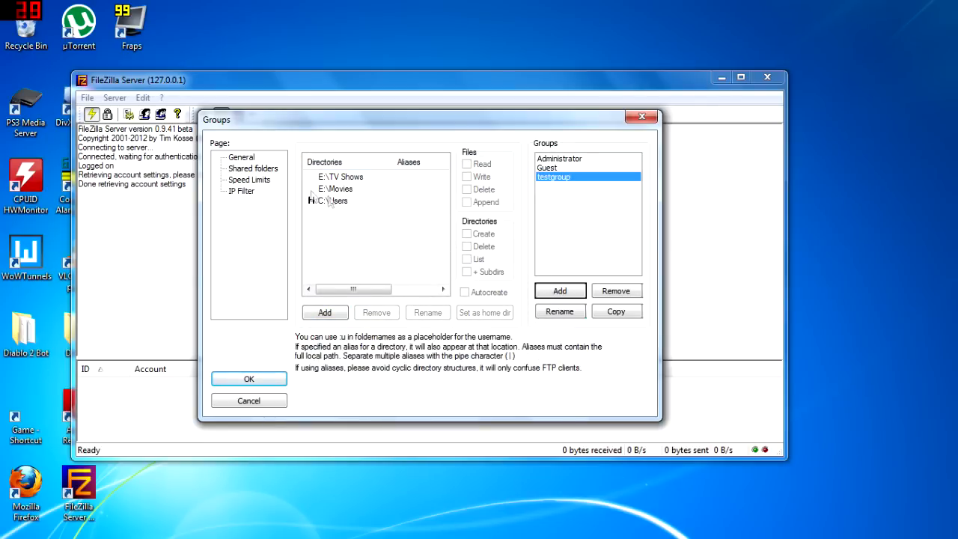
- Review the group's Speed Limits and IP Filter pages, then save testgroup with OK
left_click(255, 180)
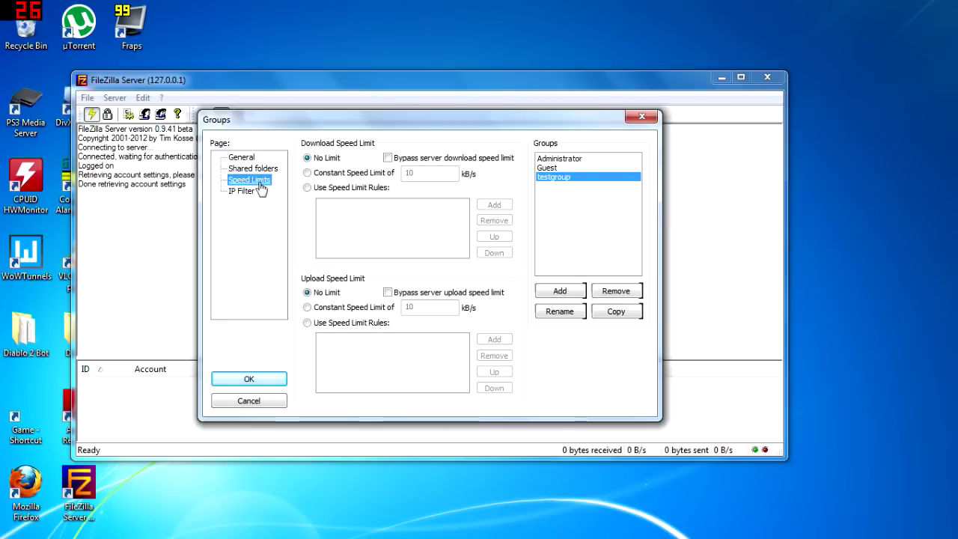
left_click(243, 192)
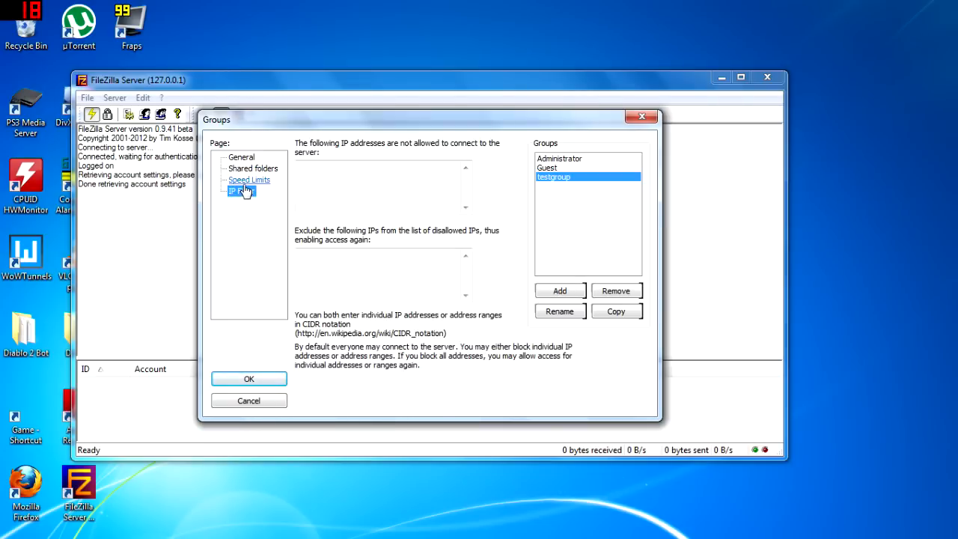
left_click(244, 161)
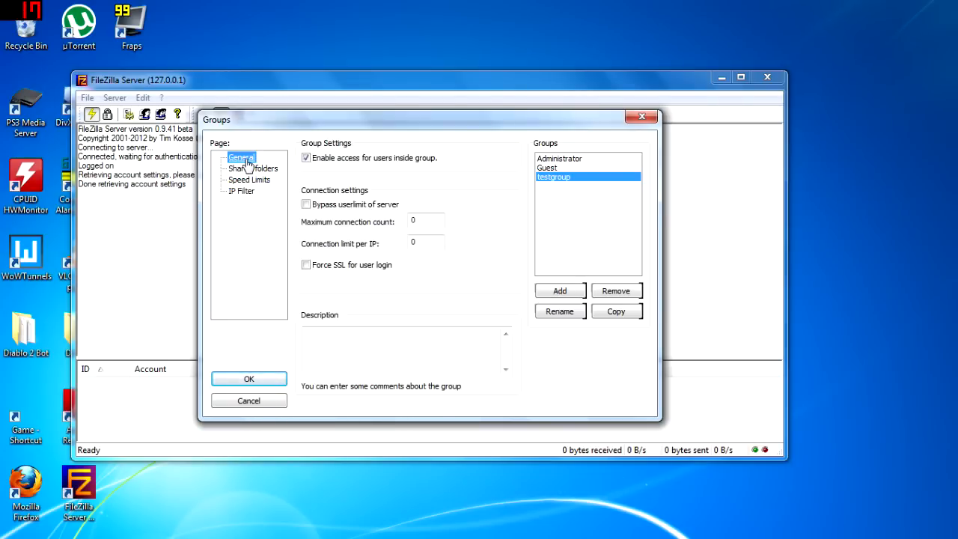
left_click(249, 379)
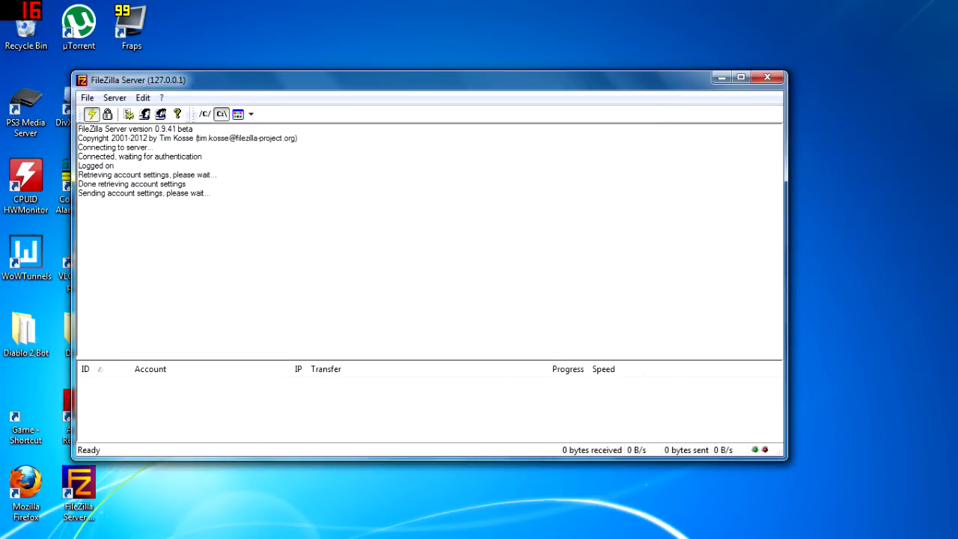
- Bring up the Users editor from the Edit menu
left_click(143, 98)
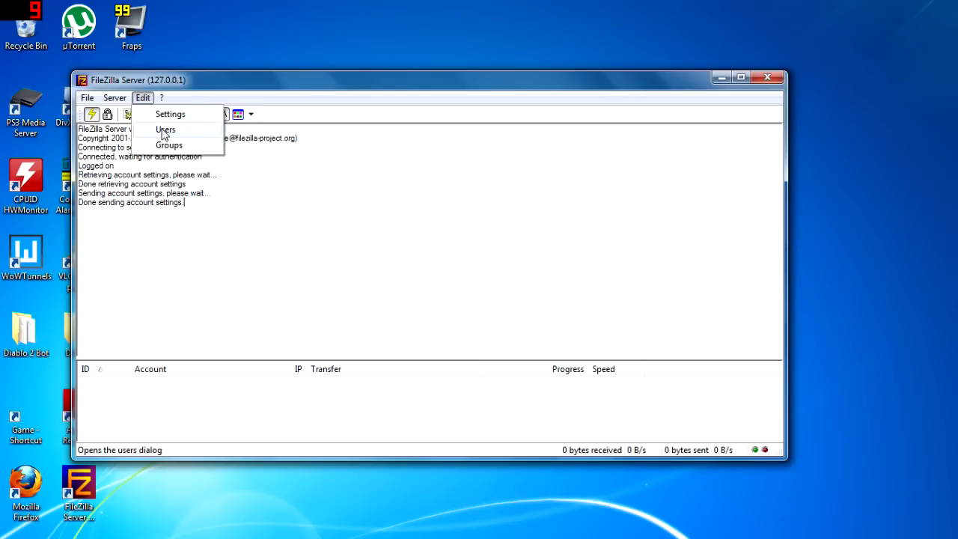
left_click(165, 130)
- Add a new user testuser as a member of testgroup
left_click_drag(293, 121, 368, 105)
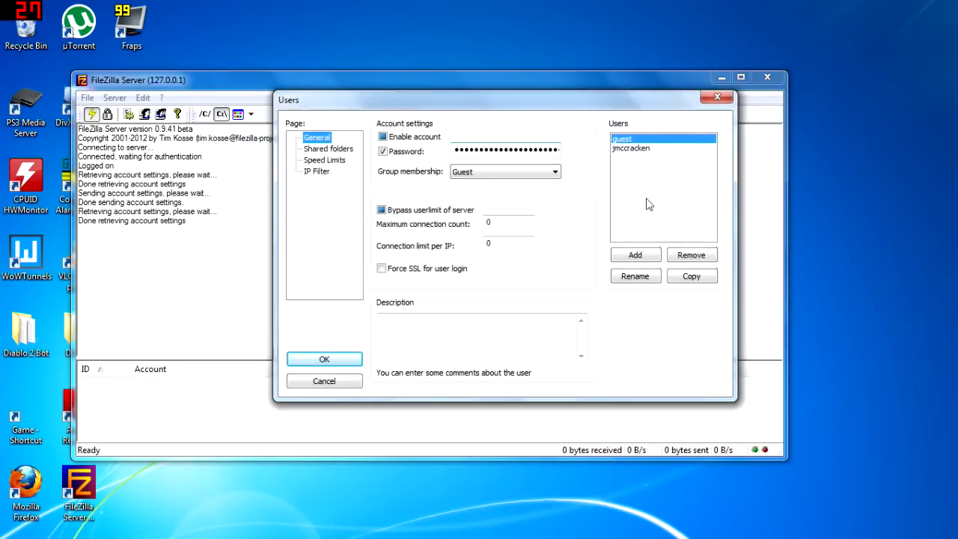
left_click(636, 255)
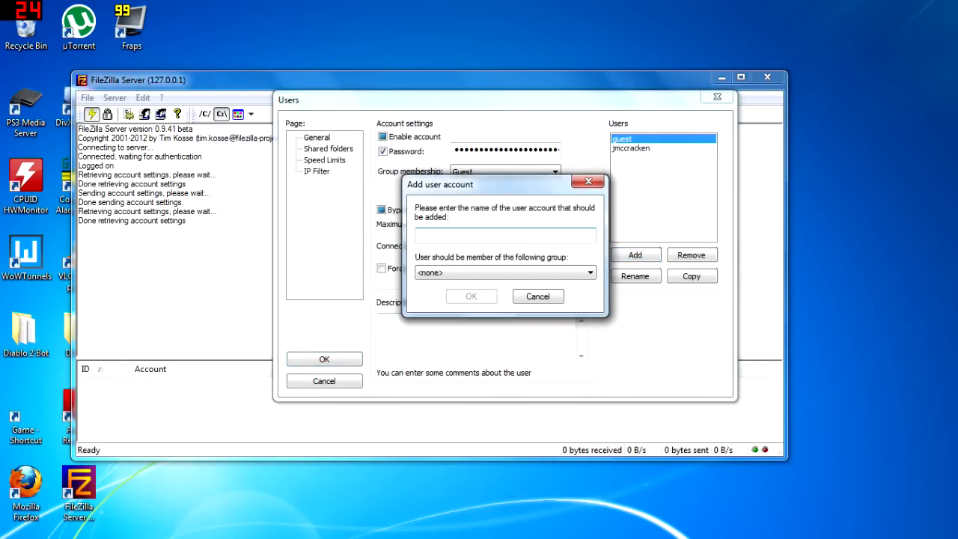
type("testuser")
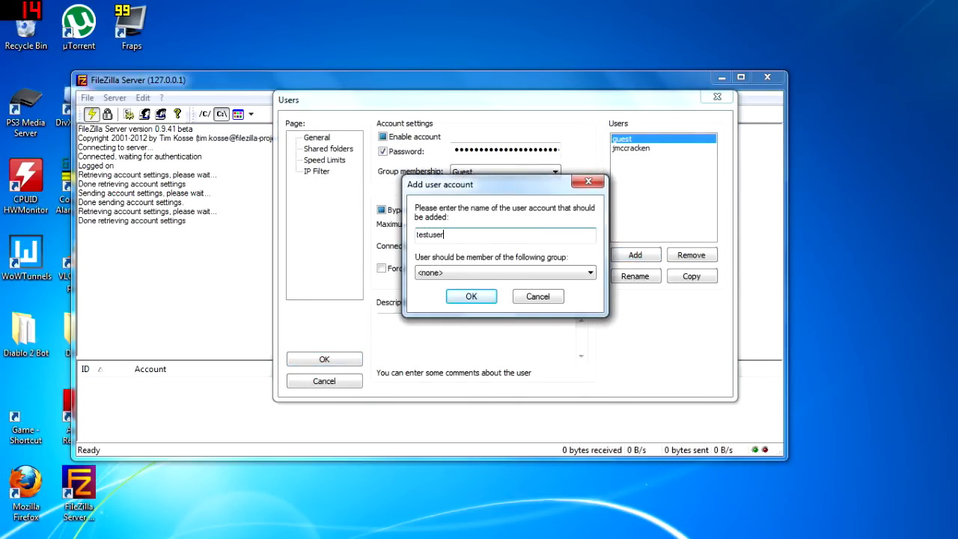
left_click(487, 272)
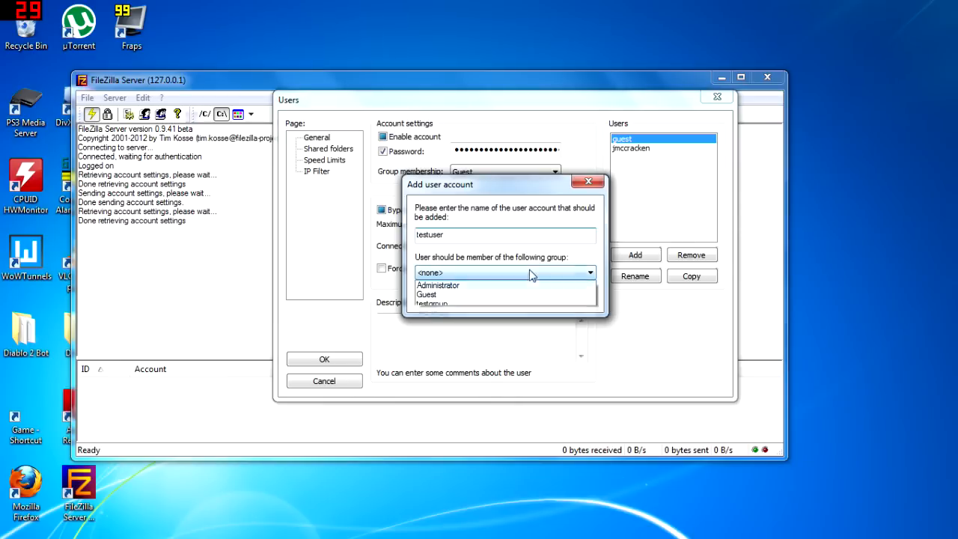
left_click(487, 313)
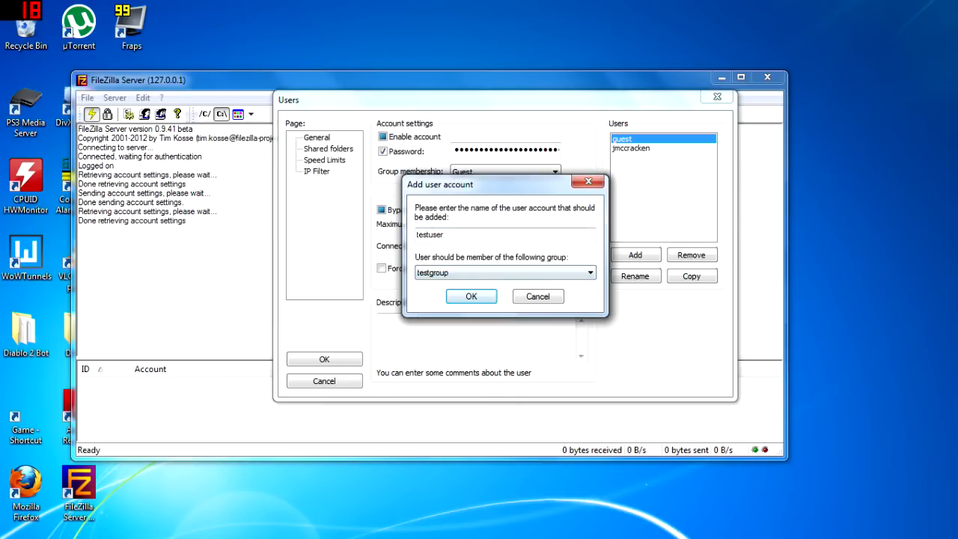
left_click(455, 296)
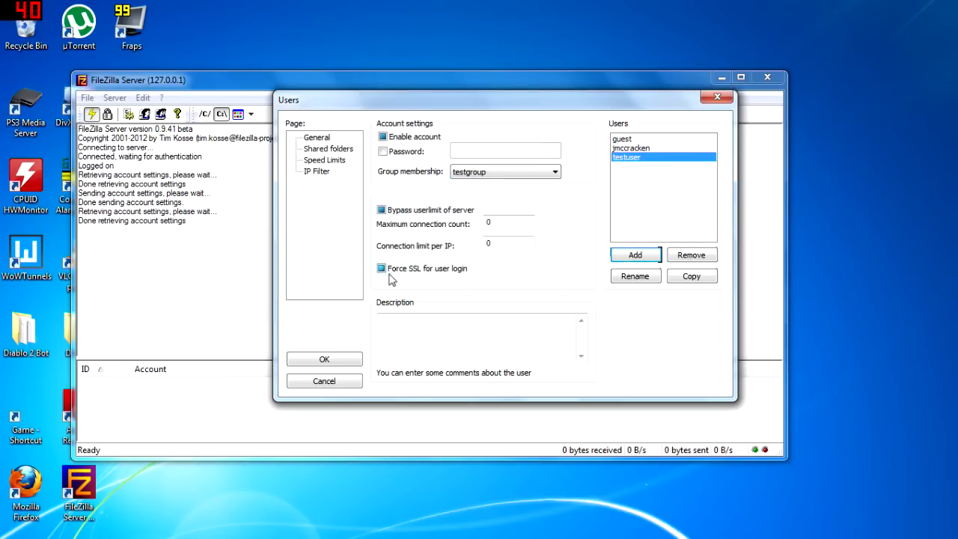
- Disable forced SSL, set a password for testuser, review the other pages and save with OK
left_click(388, 272)
left_click(383, 152)
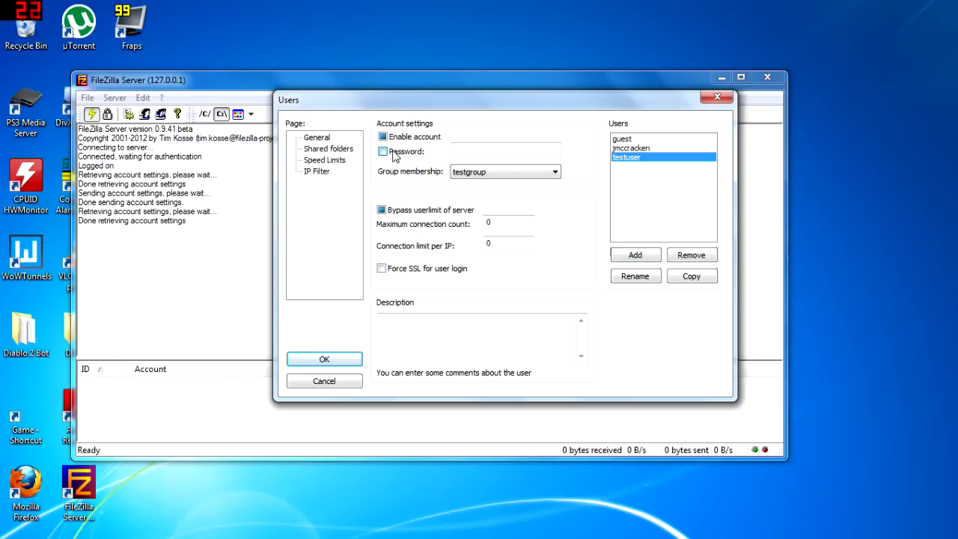
left_click(454, 152)
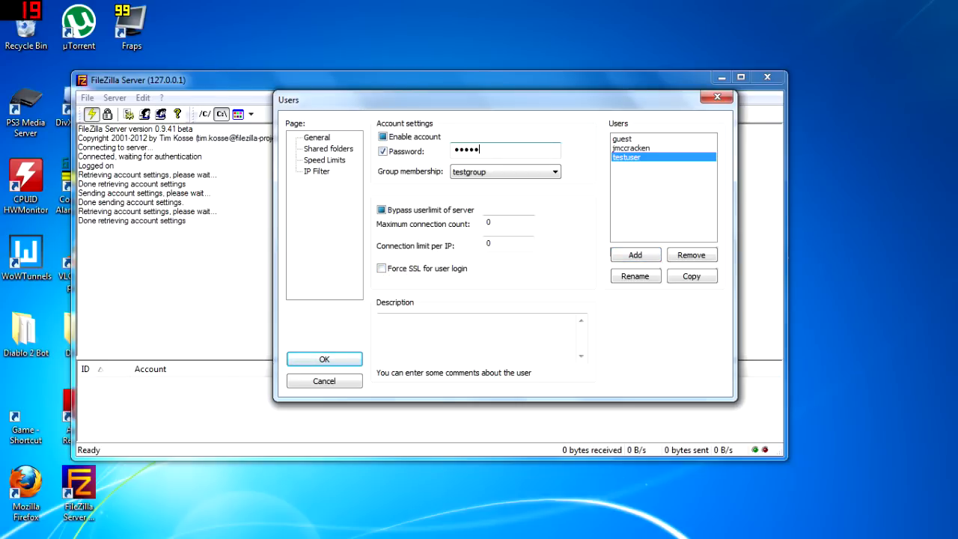
left_click(326, 148)
left_click(316, 172)
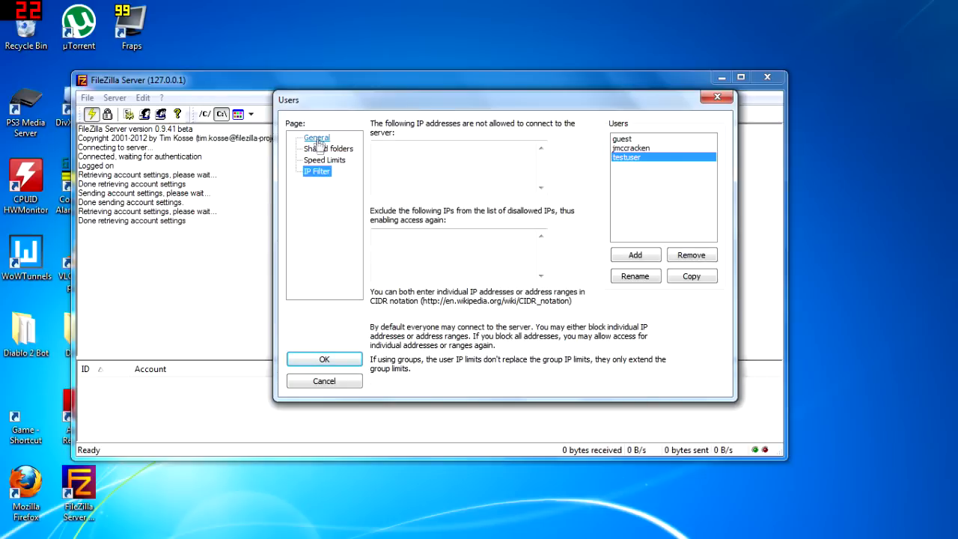
left_click(316, 139)
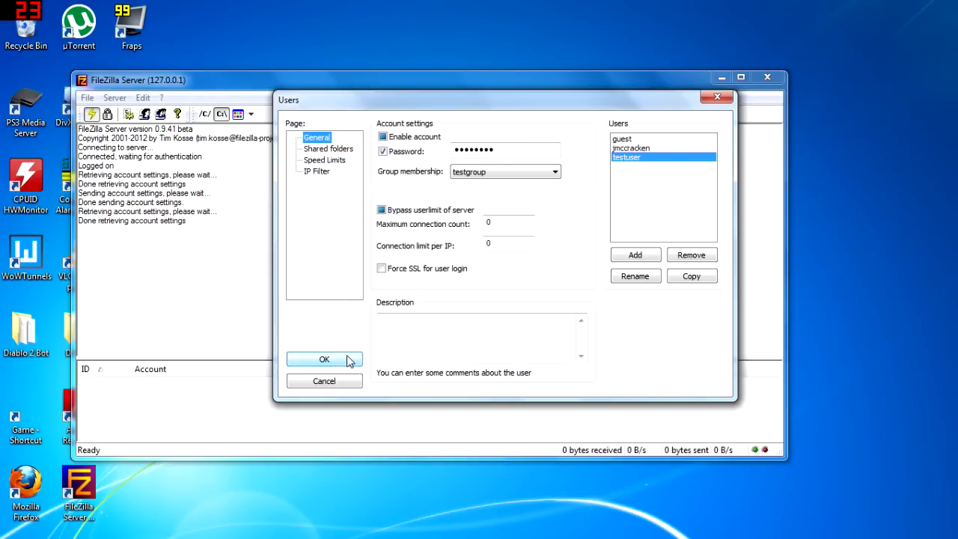
left_click(324, 359)
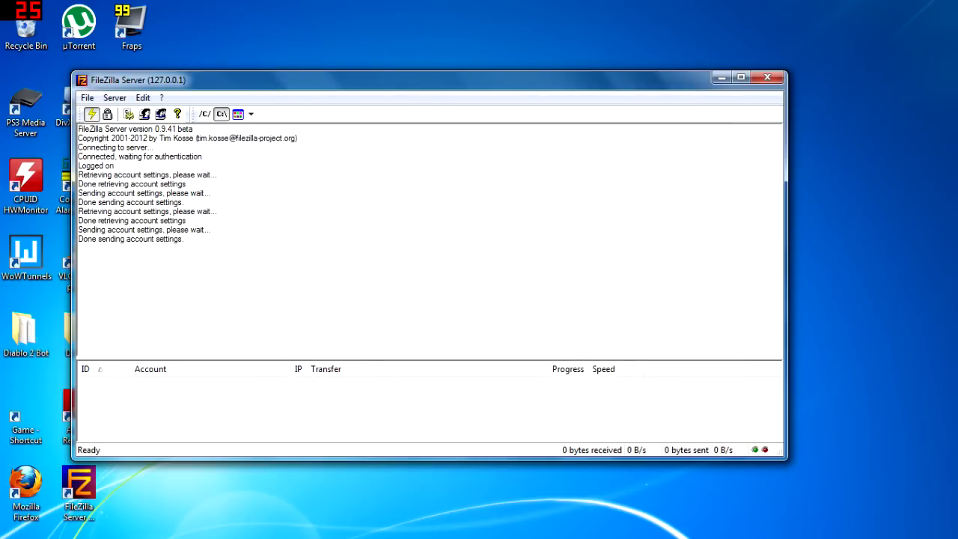
- Minimize the FileZilla Server window and launch Internet Explorer
left_click_drag(250, 89, 336, 70)
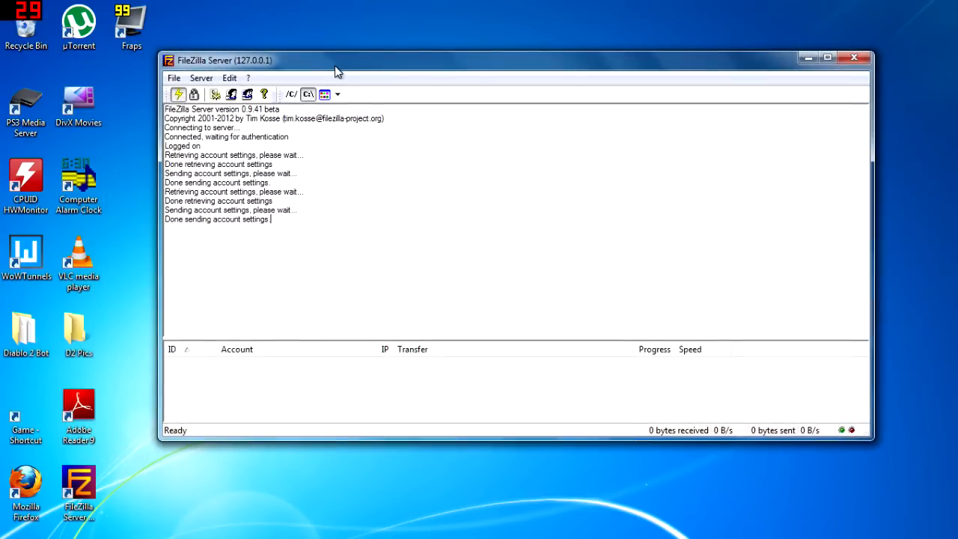
left_click(809, 59)
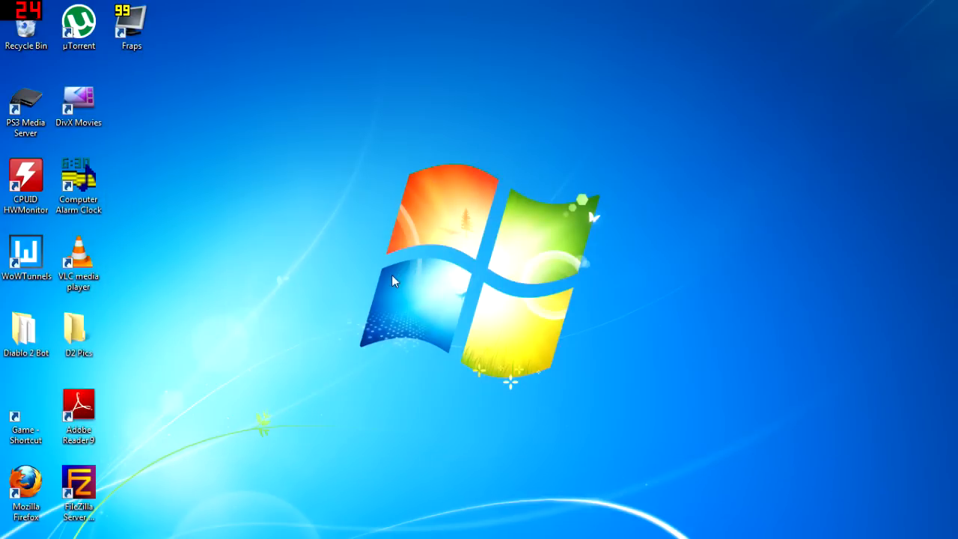
left_click(63, 527)
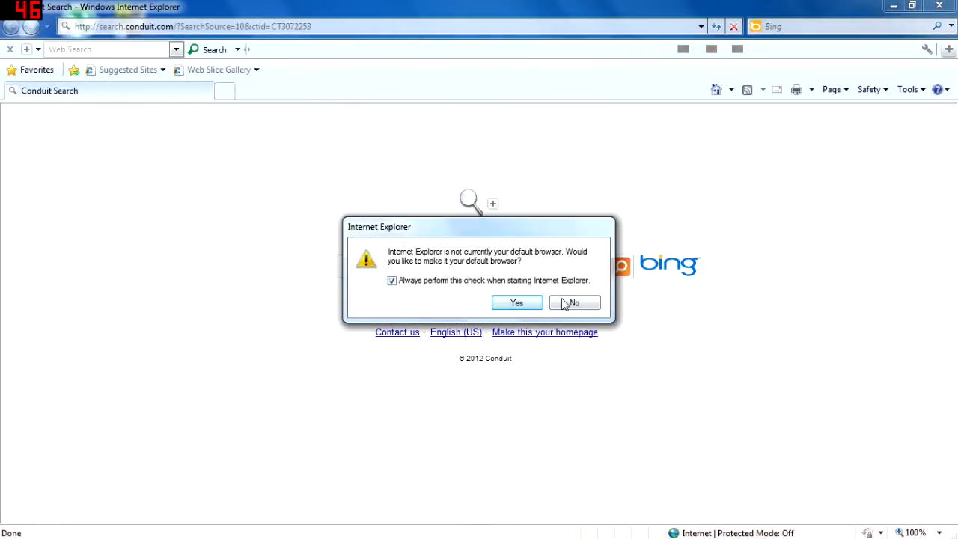
left_click(568, 302)
left_click(150, 27)
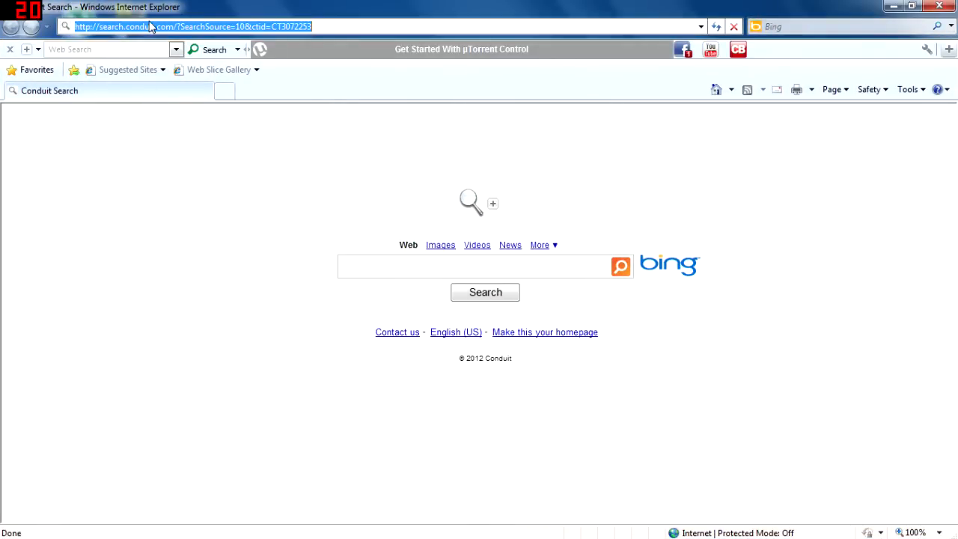
type("192")
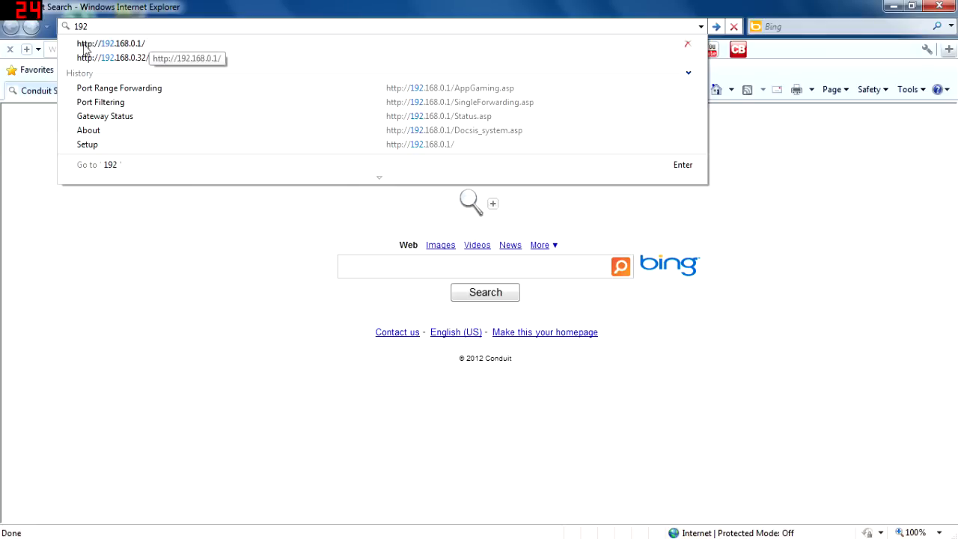
left_click(137, 49)
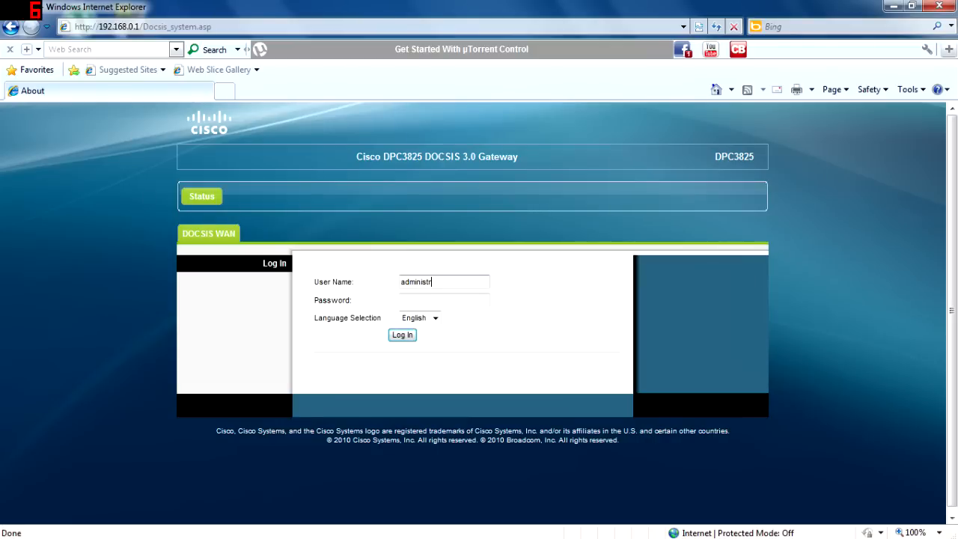
type("r")
- Log in to the Cisco DPC3825 router and go to the Applications & Gaming section
key("Tab")
key("Return")
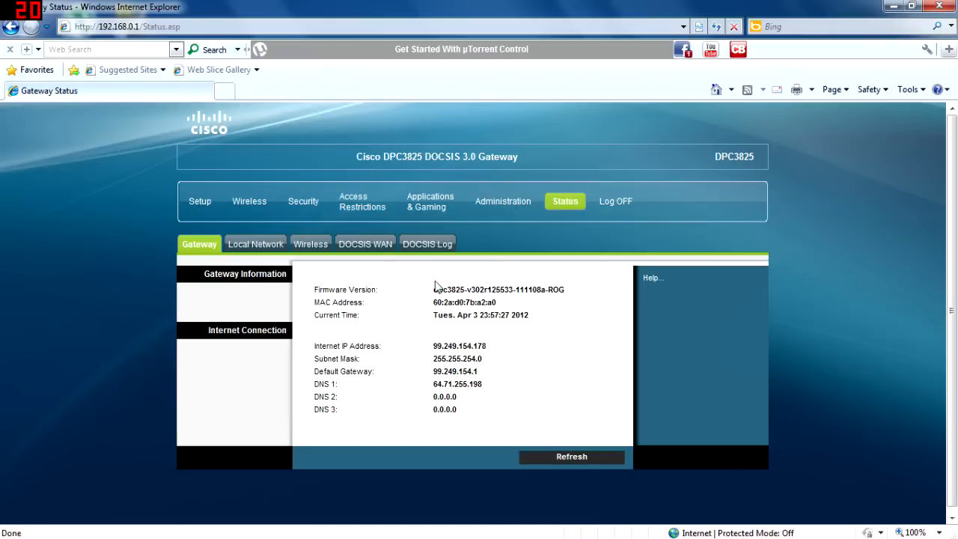
left_click(443, 207)
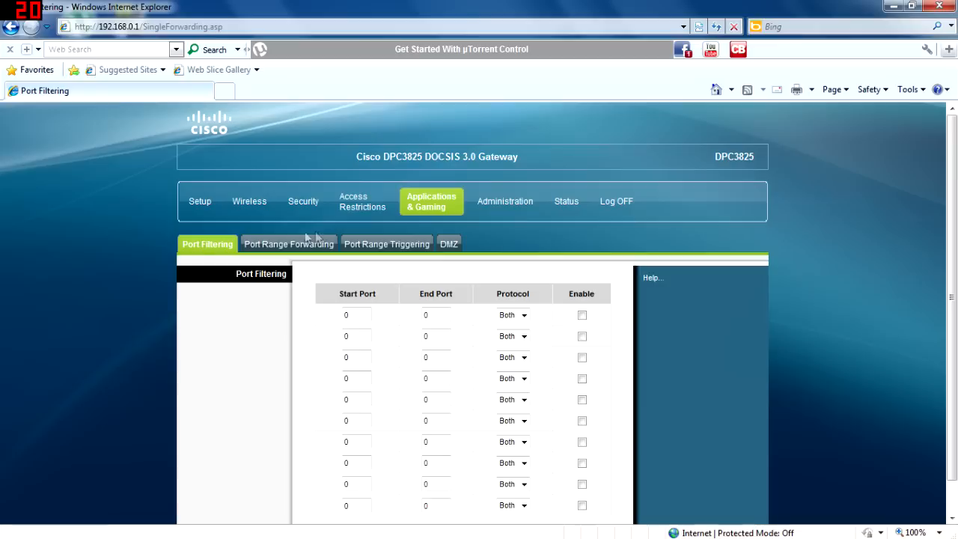
- Show the Port Range Forwarding rules and point out start and end ports 21 and 20
left_click(268, 250)
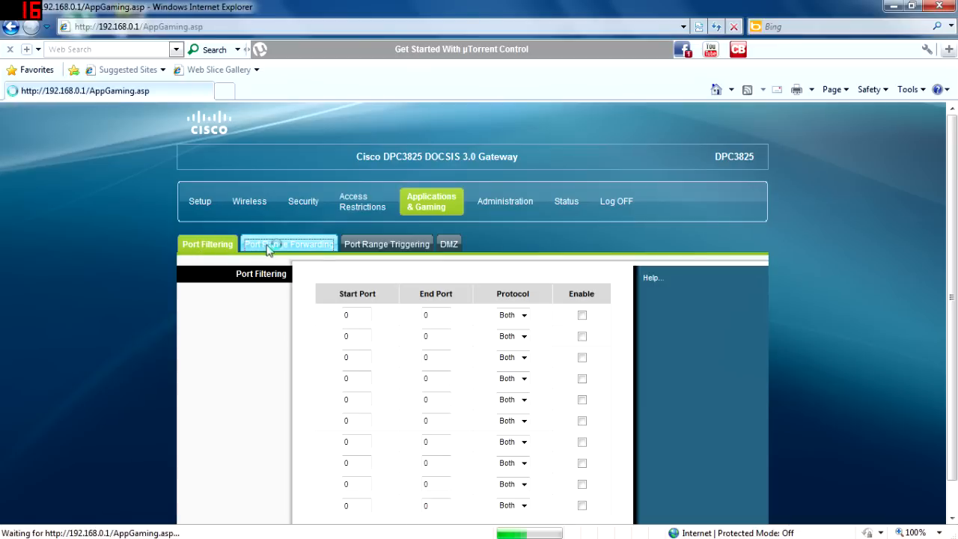
scroll(274, 254, "down", 3)
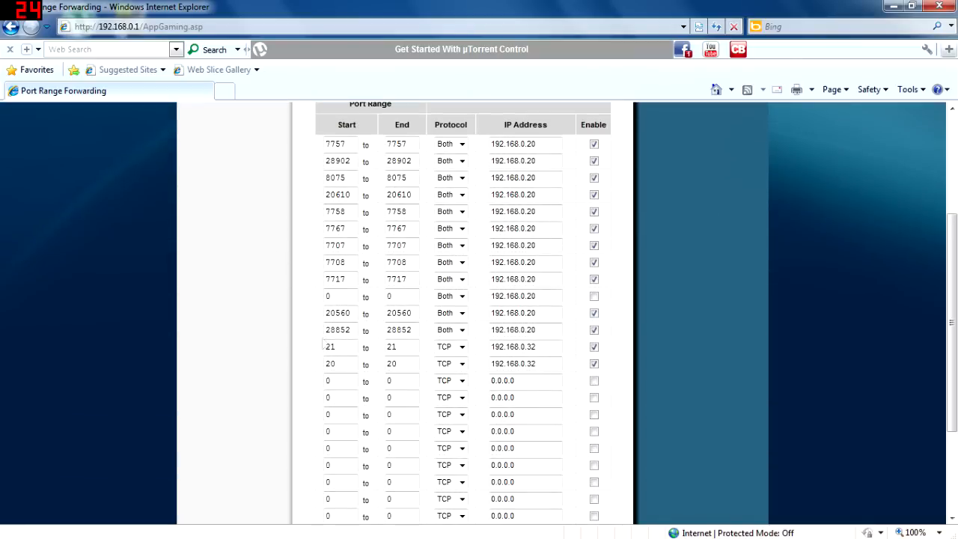
double_click(330, 347)
double_click(330, 363)
left_click(404, 362)
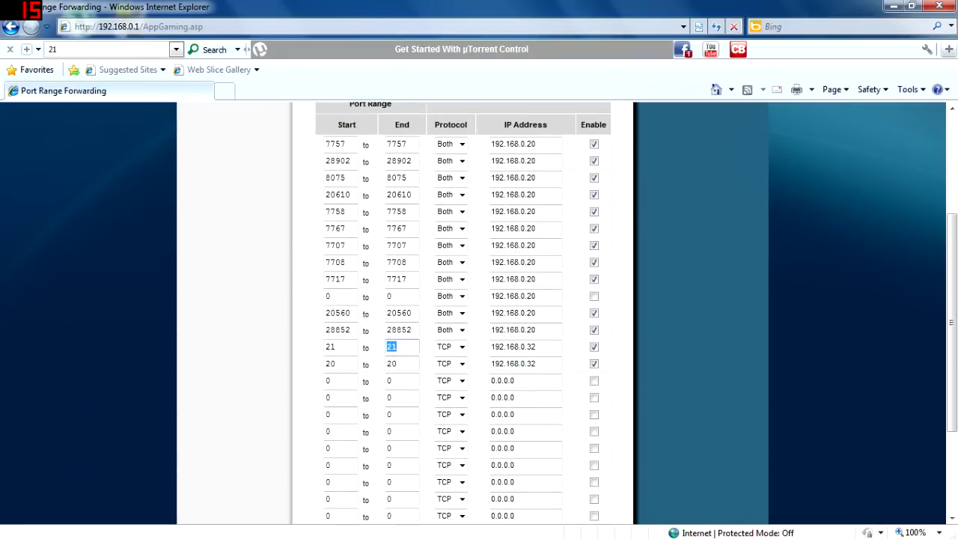
double_click(392, 363)
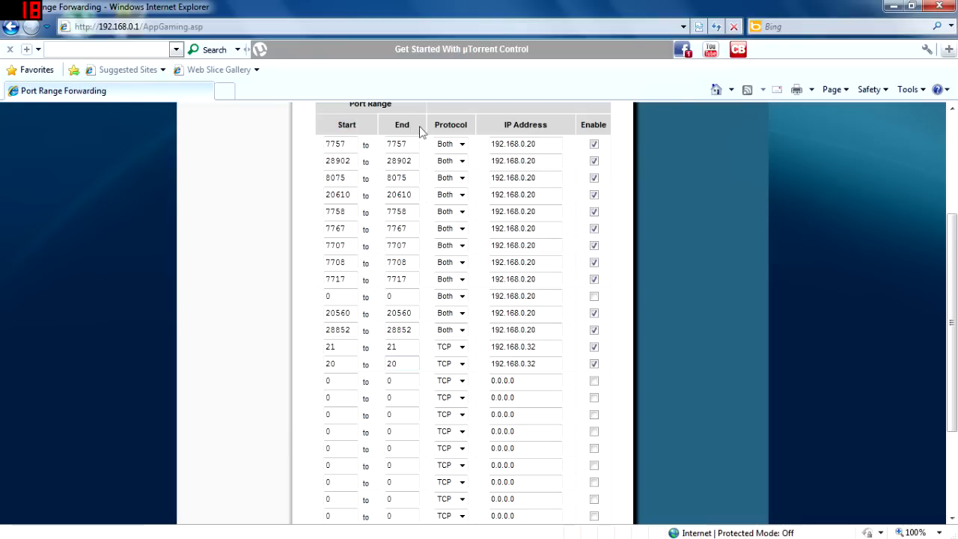
- Point out the target address 192.168.0.32 and the Enable column for both FTP rules
double_click(512, 346)
key("ctrl+c")
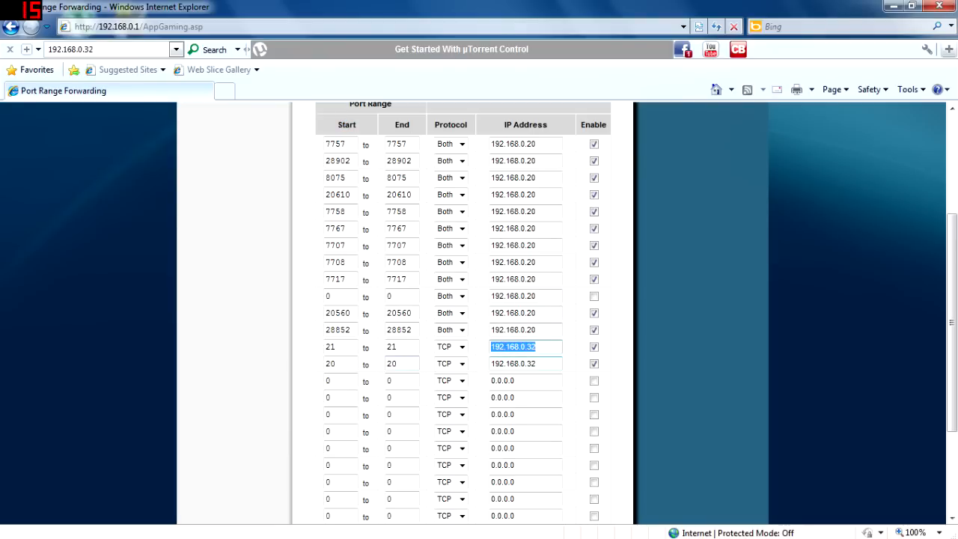
double_click(513, 363)
left_click_drag(580, 124, 605, 124)
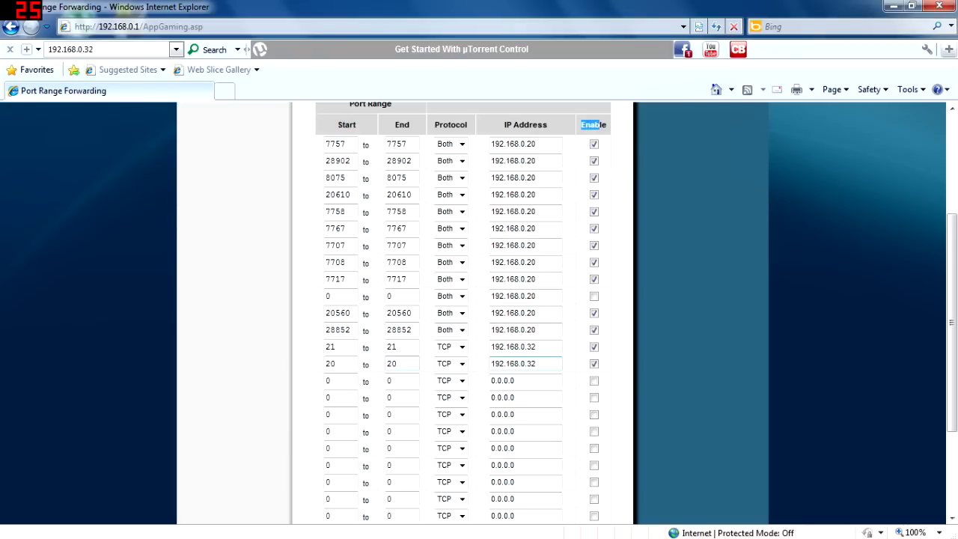
key("ctrl+c")
left_click(595, 347)
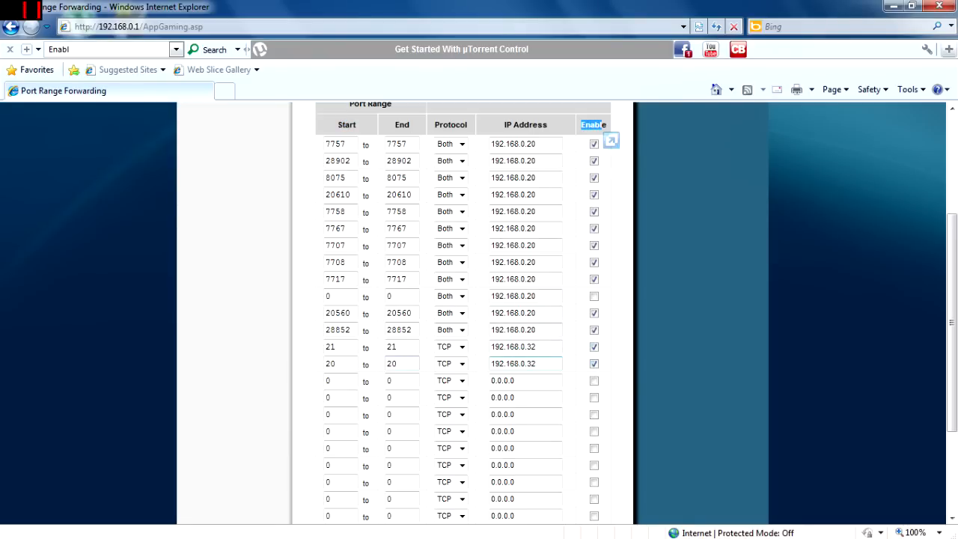
- Launch Command Prompt from the Start menu and run ipconfig
mouse_move(479, 527)
left_click(21, 524)
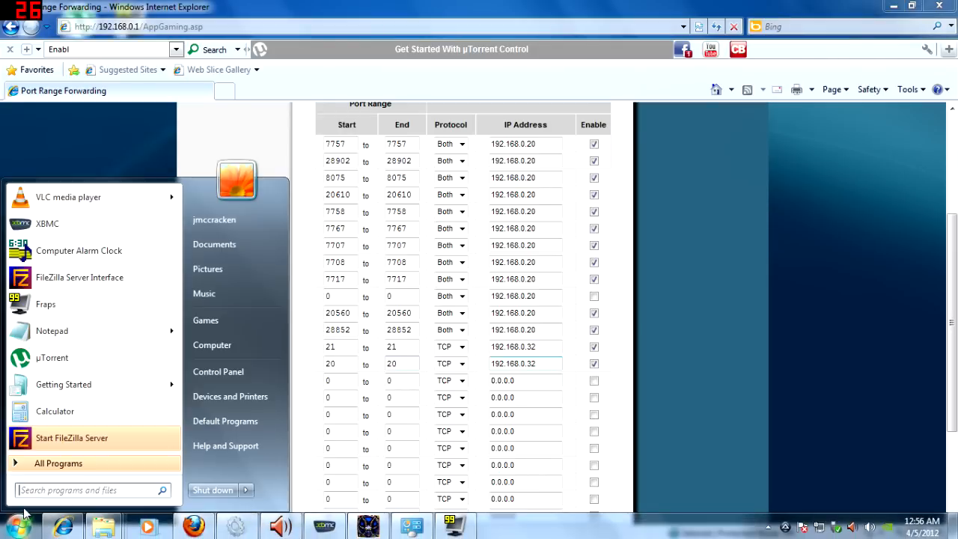
type("cmd")
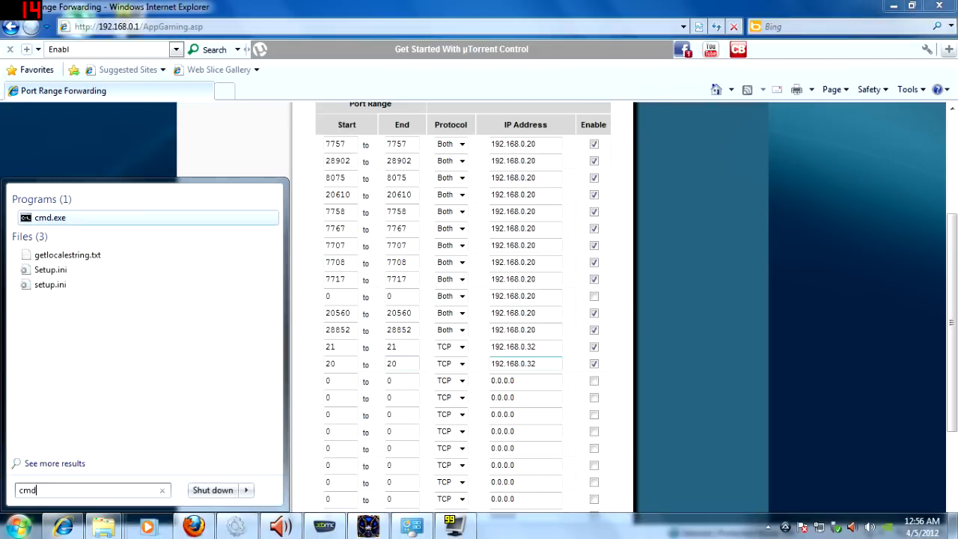
key("Return")
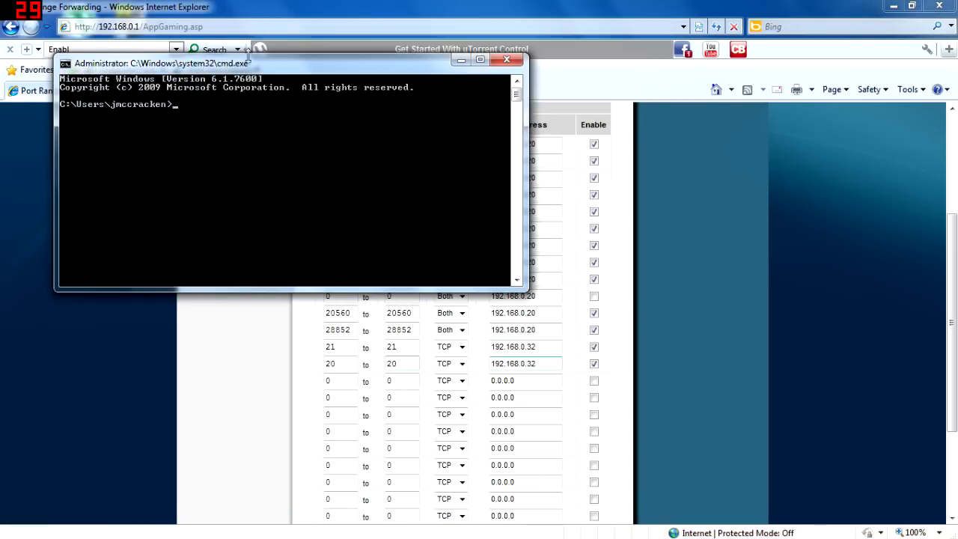
mouse_move(279, 74)
left_mouse_down()
mouse_move(461, 107)
mouse_move(684, 240)
left_mouse_up()
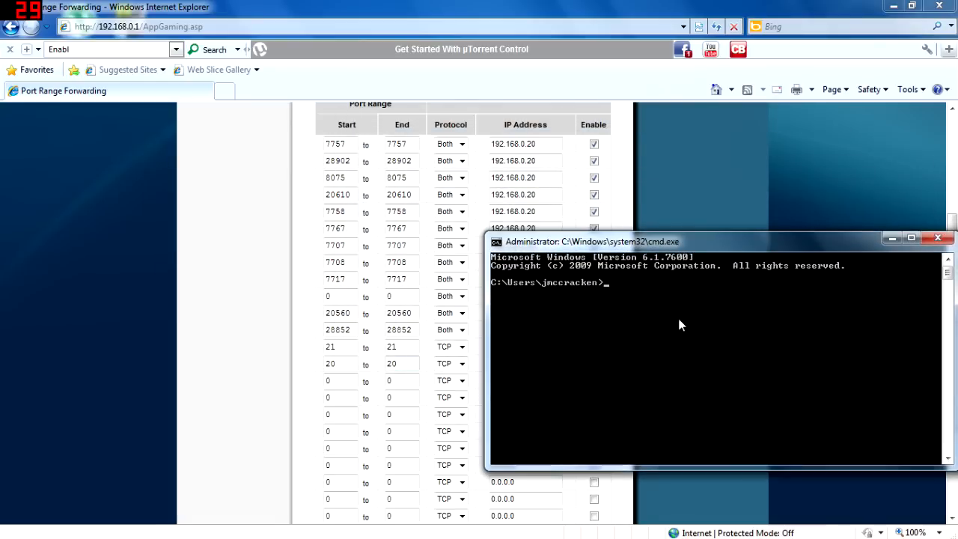
left_click(680, 320)
type("ipconf")
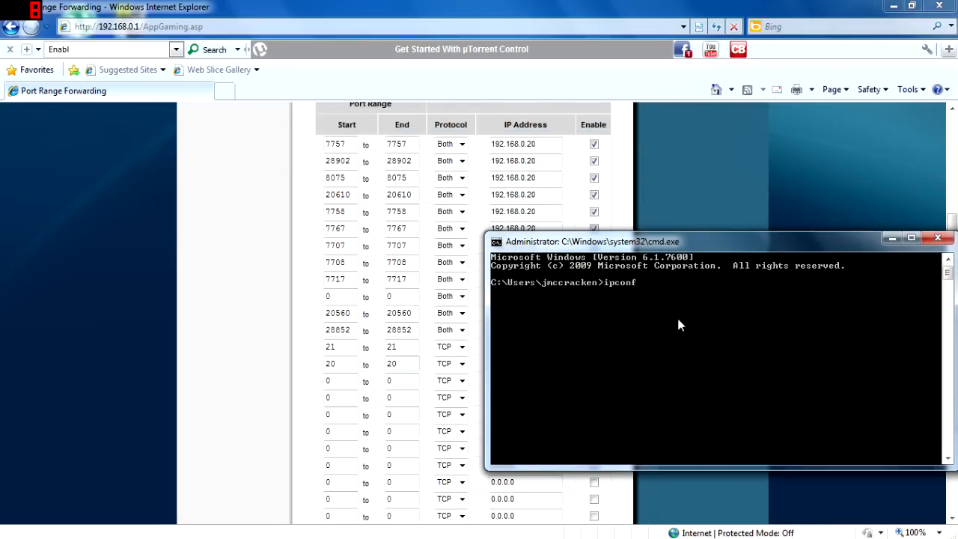
type("ig")
key("Return")
scroll(680, 324, "up", 1)
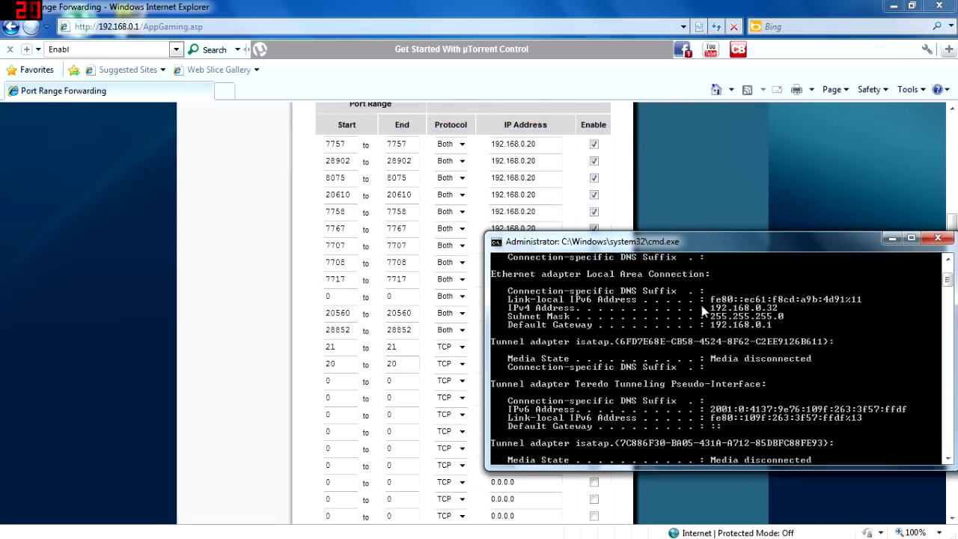
scroll(705, 311, "up", 1)
- Copy the IPv4 address, run echo my ip address is: 192.168.0.32, then exit the console
left_click_drag(512, 301, 702, 302)
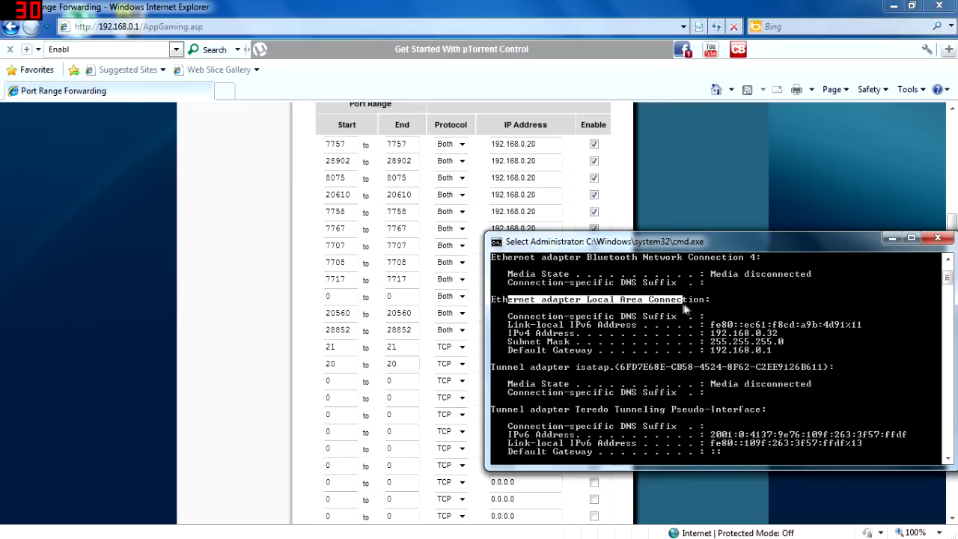
left_click_drag(711, 335, 778, 336)
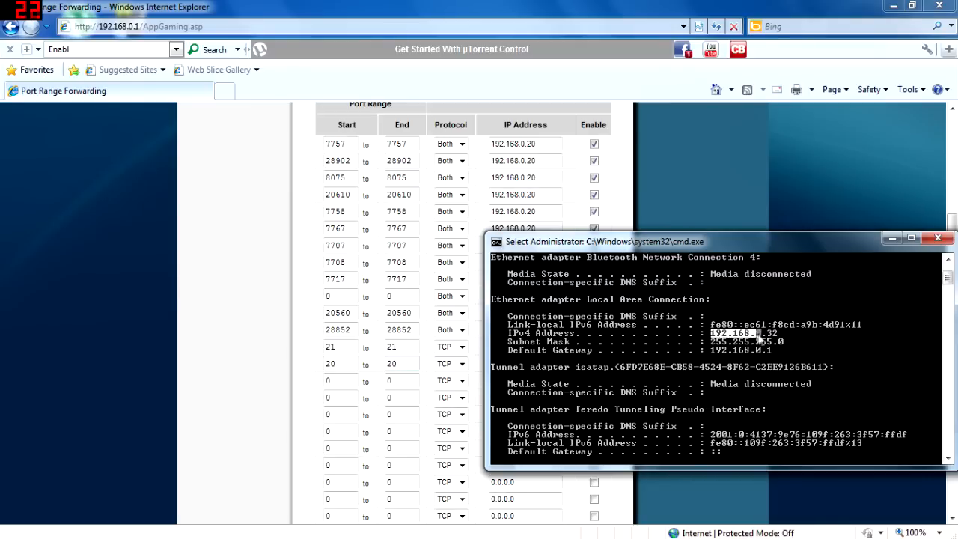
right_click(778, 340)
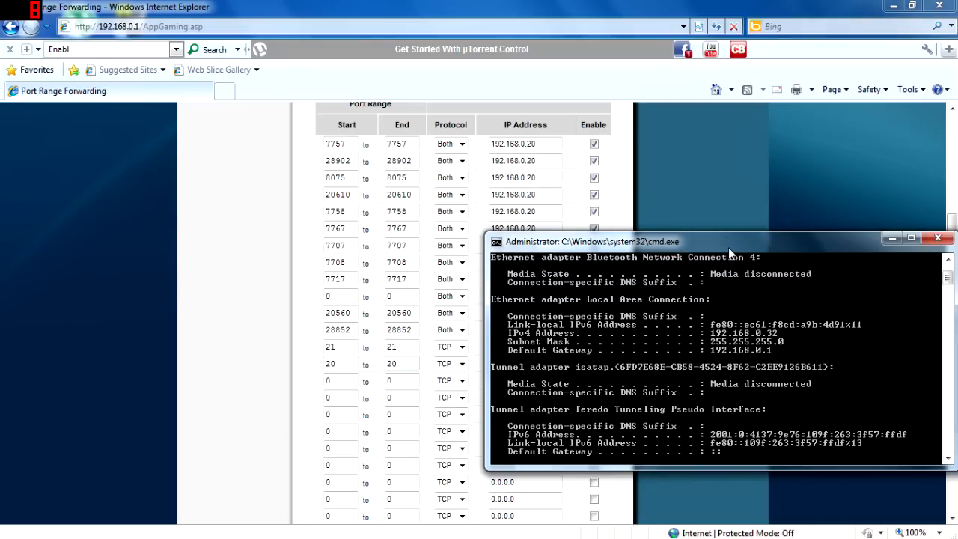
left_click_drag(728, 247, 719, 207)
scroll(763, 299, "down", 3)
scroll(763, 299, "down", 1)
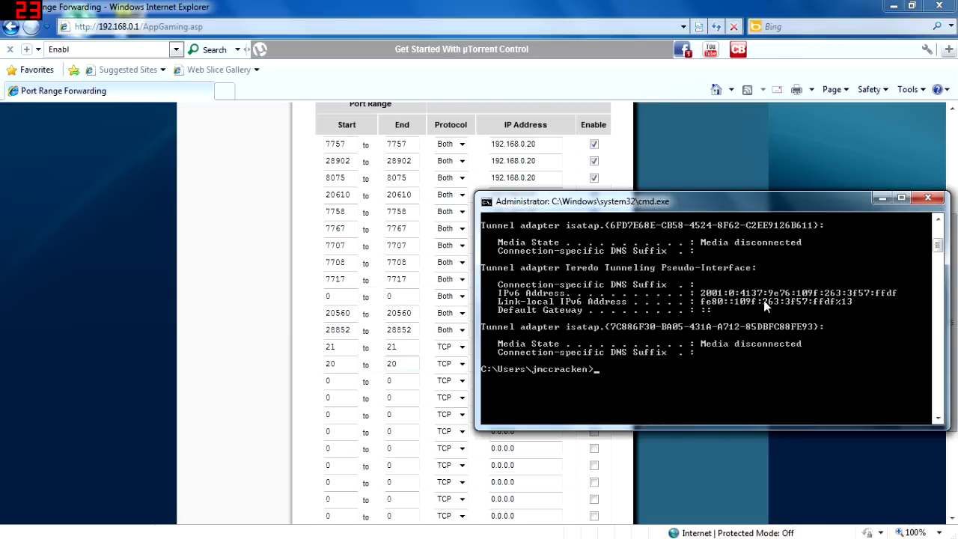
type("my ")
type("ip address")
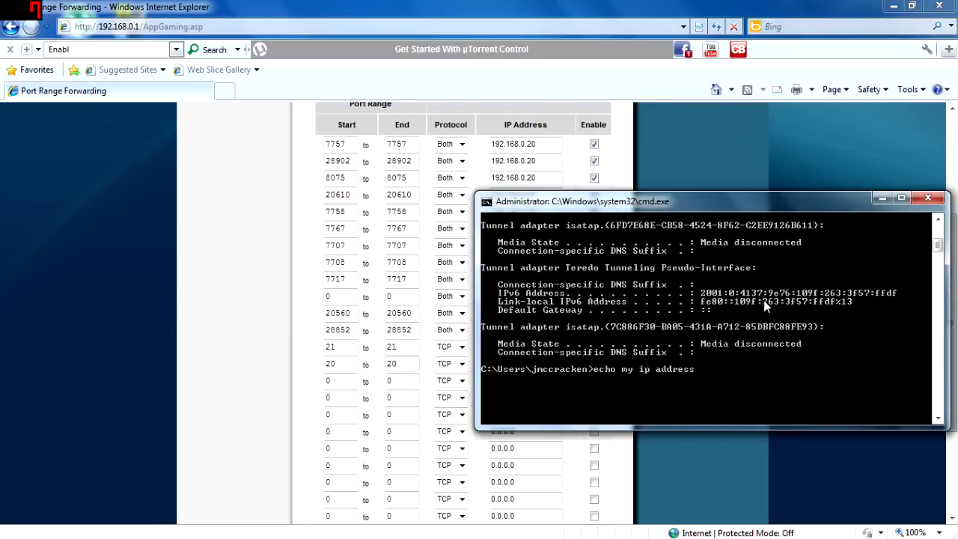
type(" is:")
type(" 192.168.0.32")
key("Return")
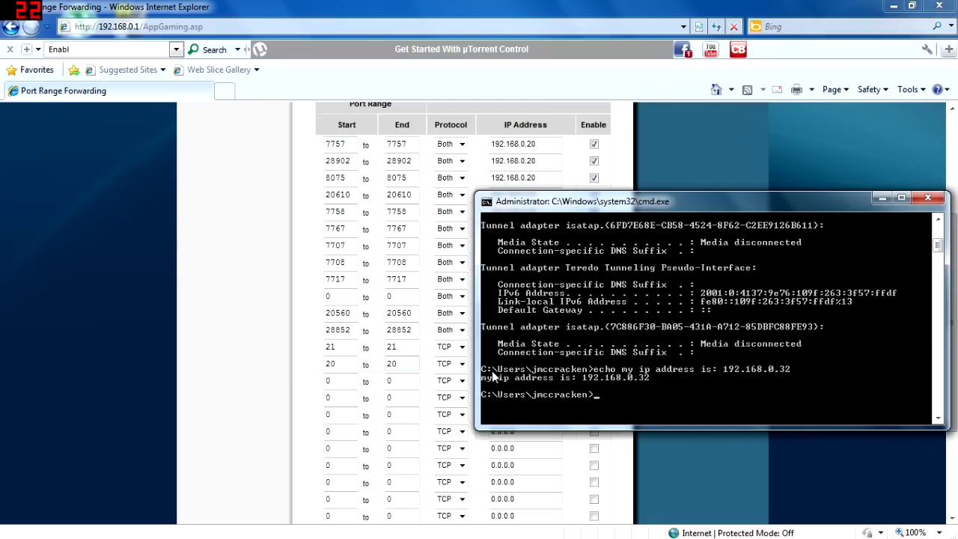
type("e")
type("xit")
key("Return")
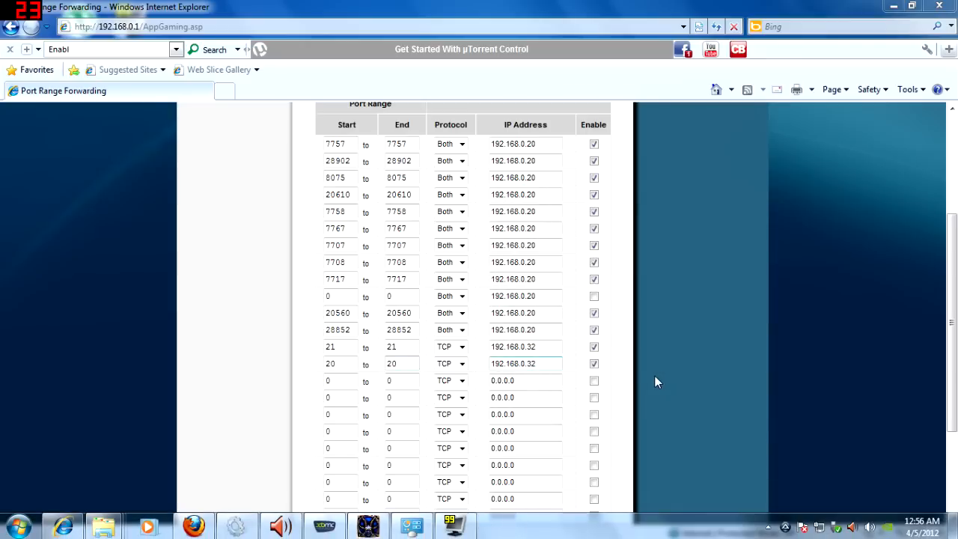
scroll(732, 332, "down", 2)
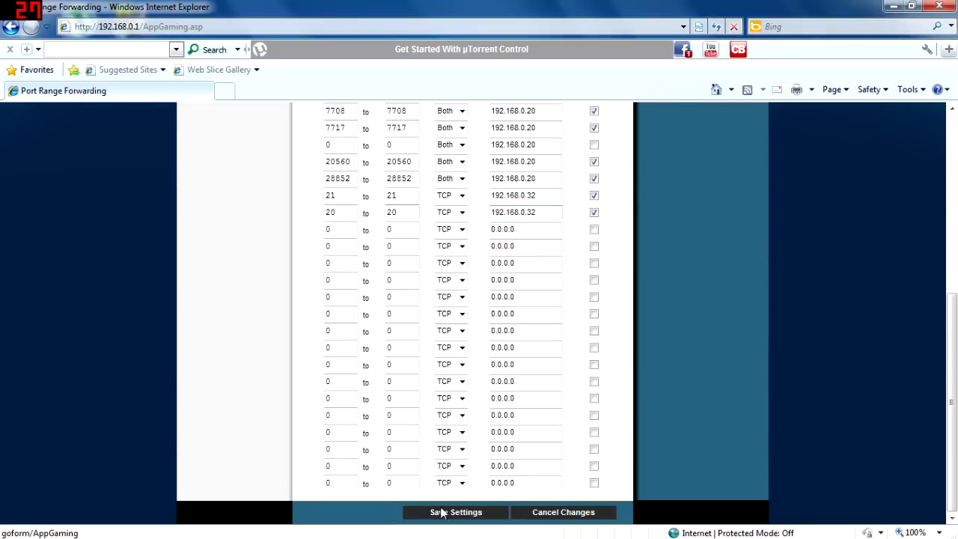
- Save the port forwarding settings and close Internet Explorer
left_click(458, 516)
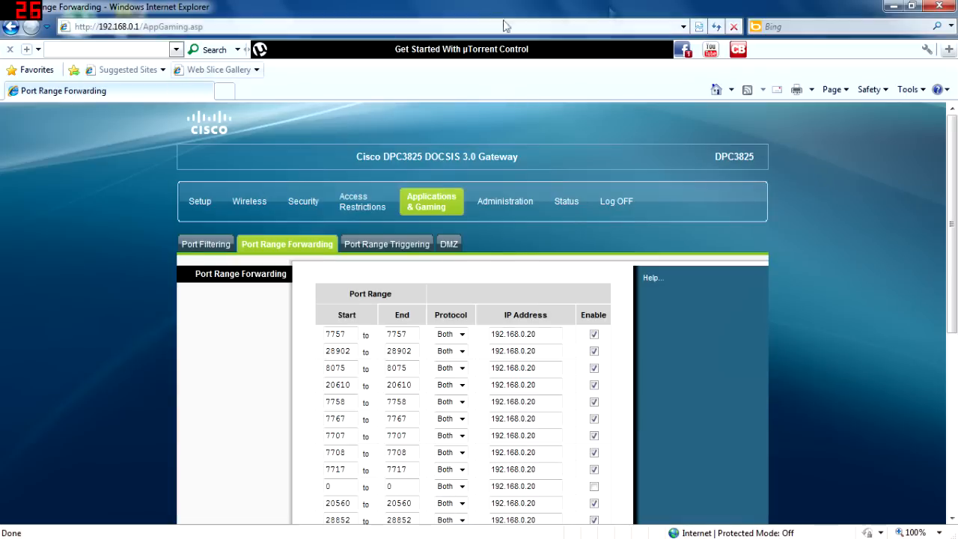
left_click(930, 12)
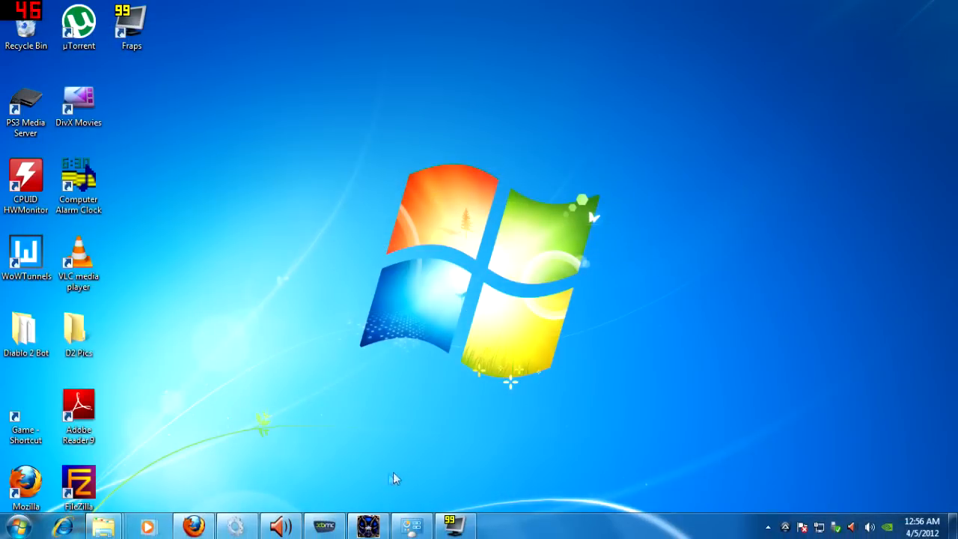
- Launch the FileZilla Server admin interface so it logs on to the local server
left_click(252, 533)
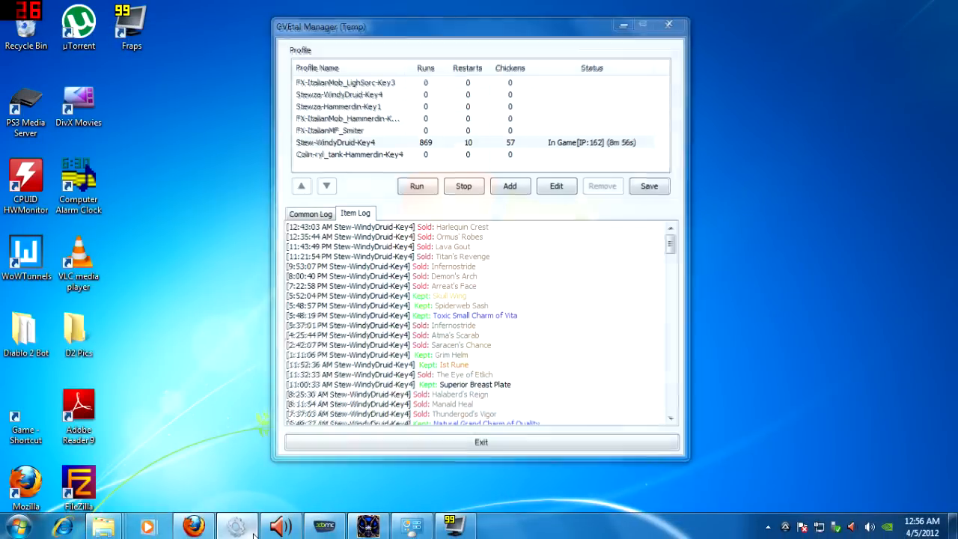
left_click(253, 532)
mouse_move(193, 526)
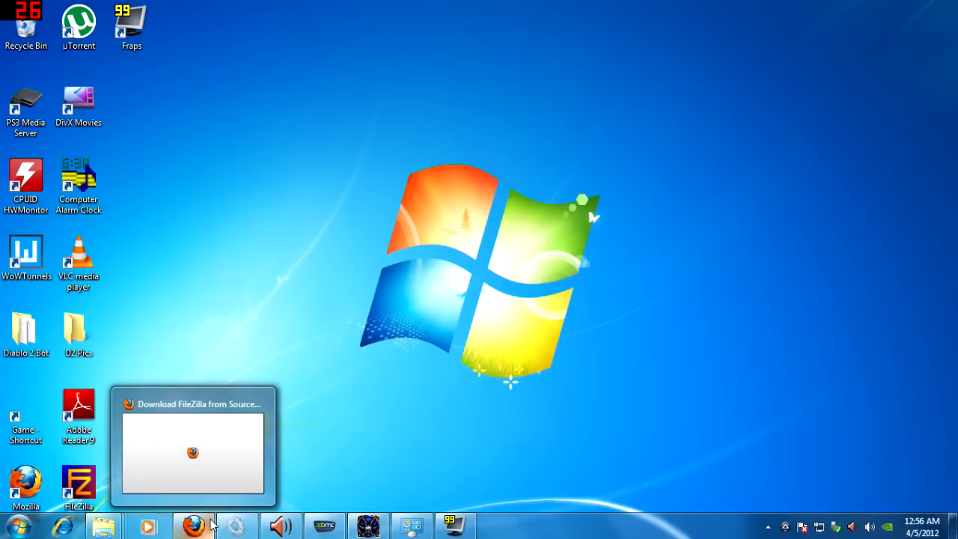
double_click(79, 483)
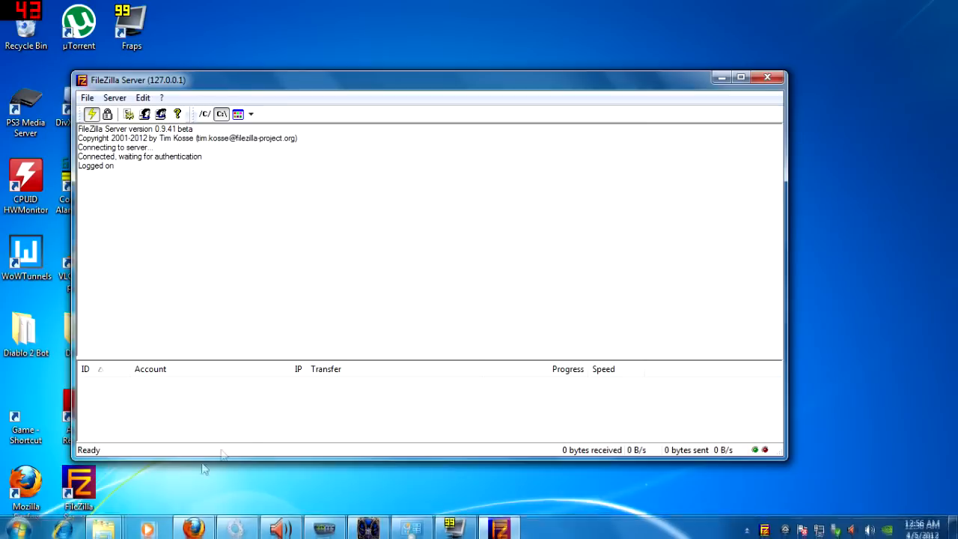
- Glance at the Edit menu options, then start a Start-menu search for cmd
left_click(143, 97)
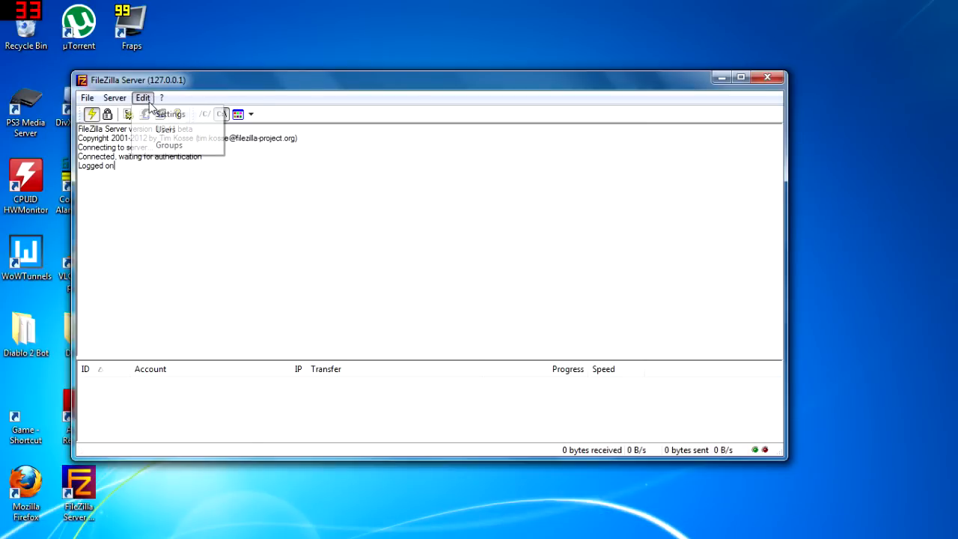
left_click(160, 128)
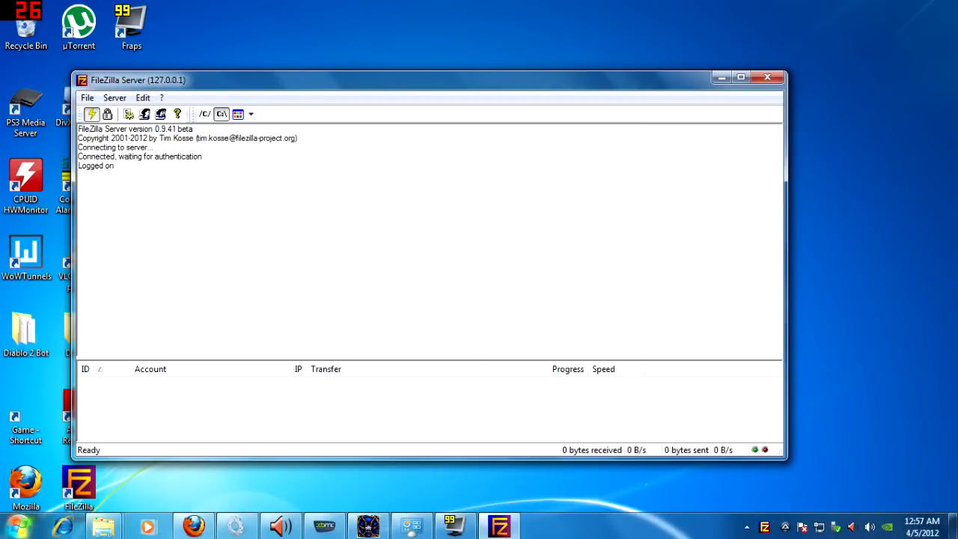
left_click(18, 526)
type("cmd")
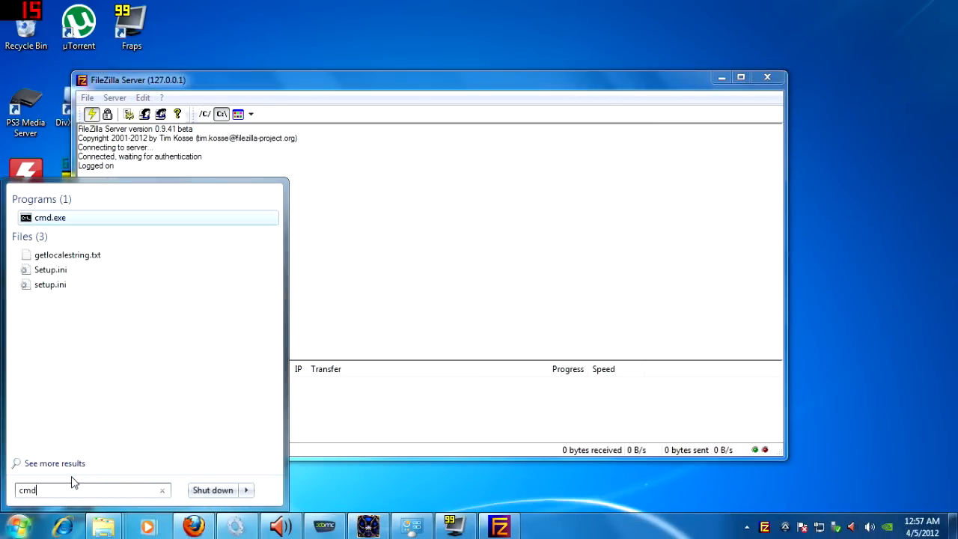
- In Command Prompt, abort the ftp attempt to 192.168.0.31 and connect to 192.168.0.32 instead
key("Return")
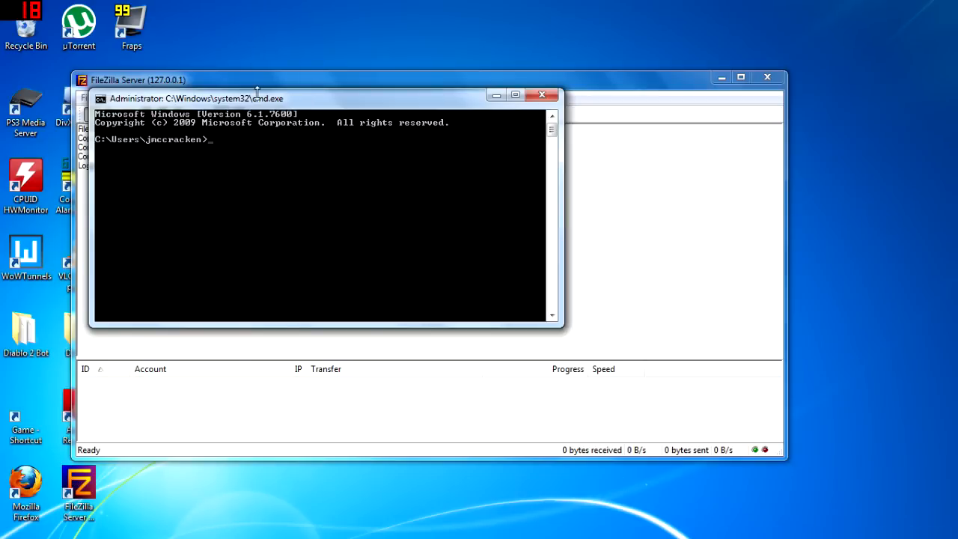
left_click_drag(258, 98, 553, 97)
left_click(561, 189)
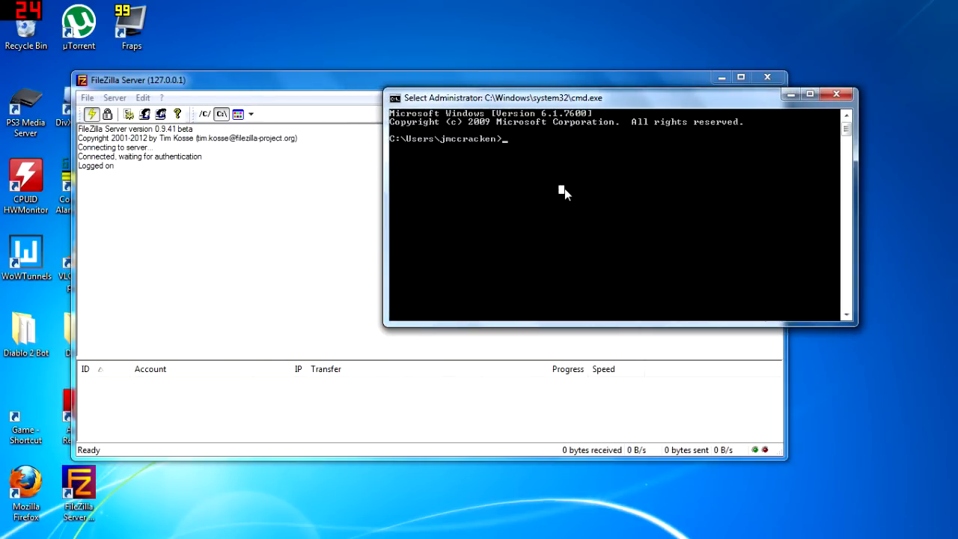
type("telnet")
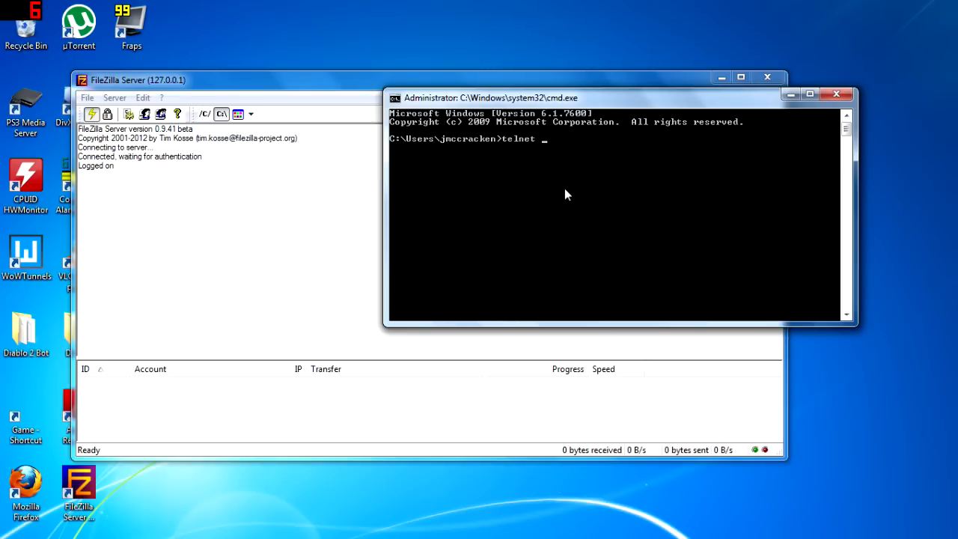
key("BackSpace")
key("BackSpace")
key("BackSpace")
type("ft")
type("p 192.1")
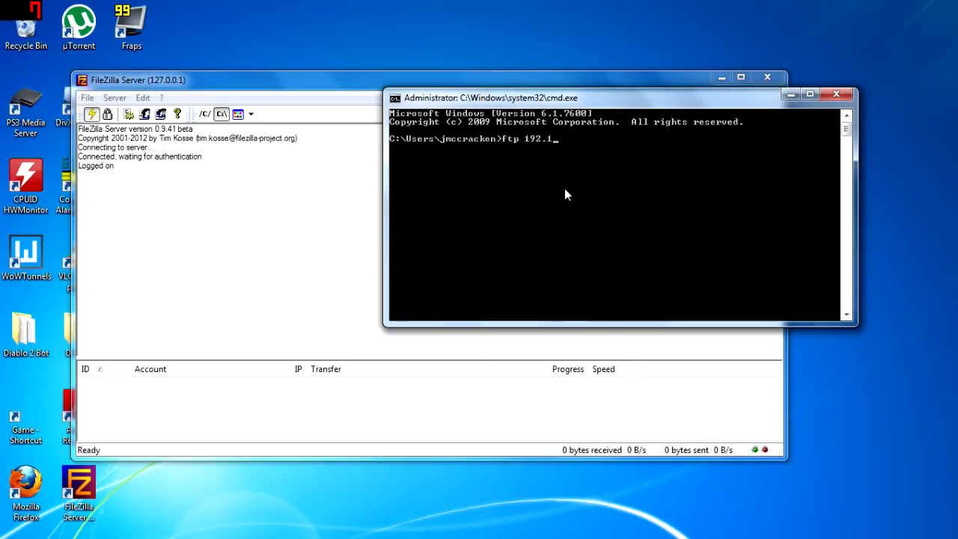
type("68.0.")
type("31")
key("Return")
key("ctrl+c")
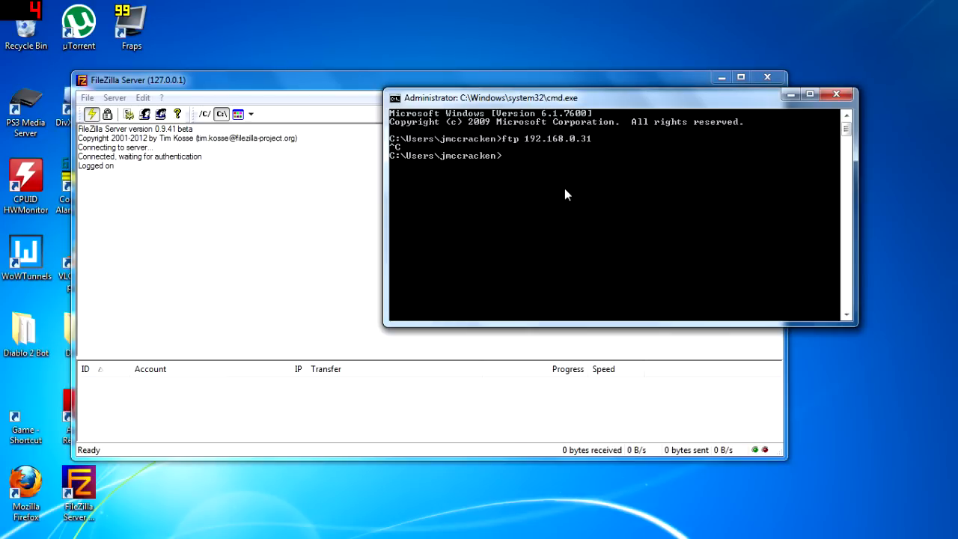
type("ftp 192.168.0.32")
key("Return")
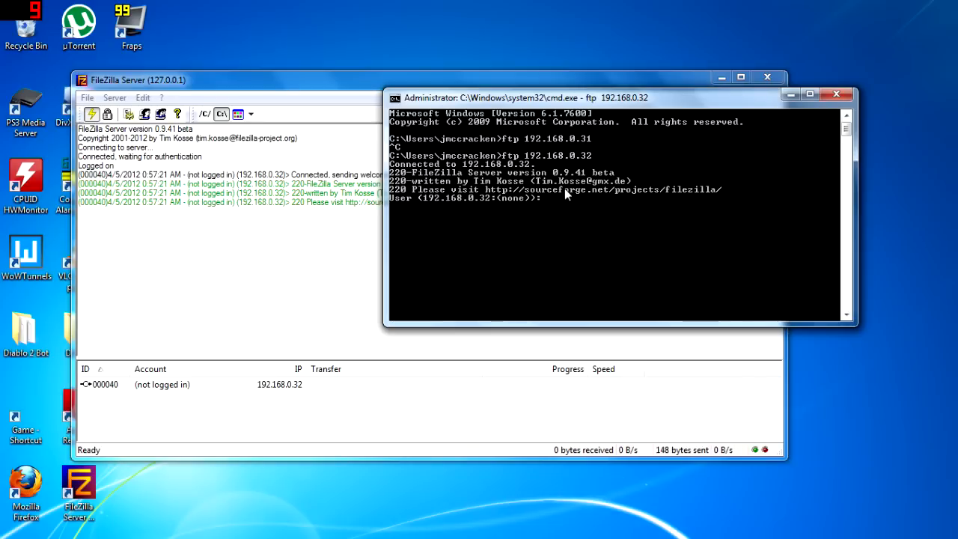
- Log on to the FTP server as testuser with its password
left_click_drag(563, 100, 671, 98)
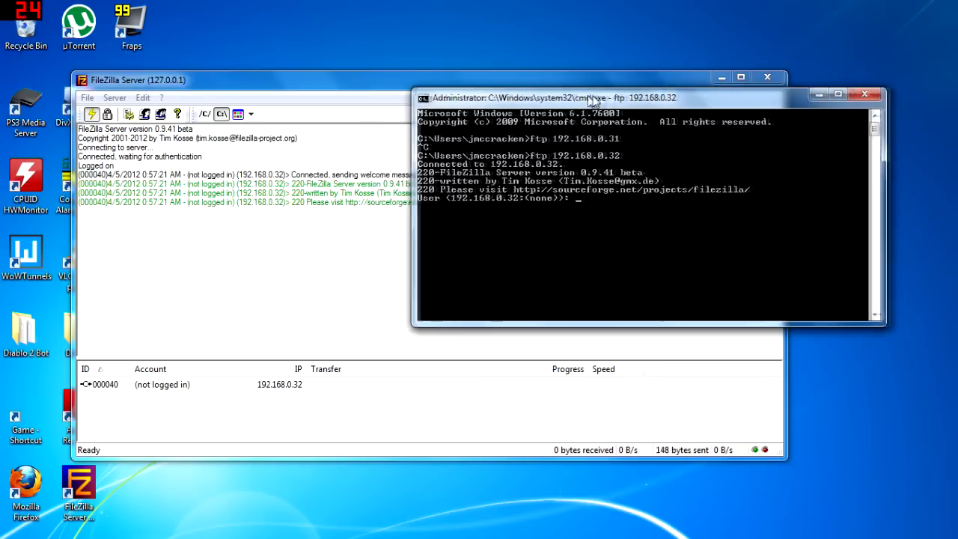
left_click(686, 232)
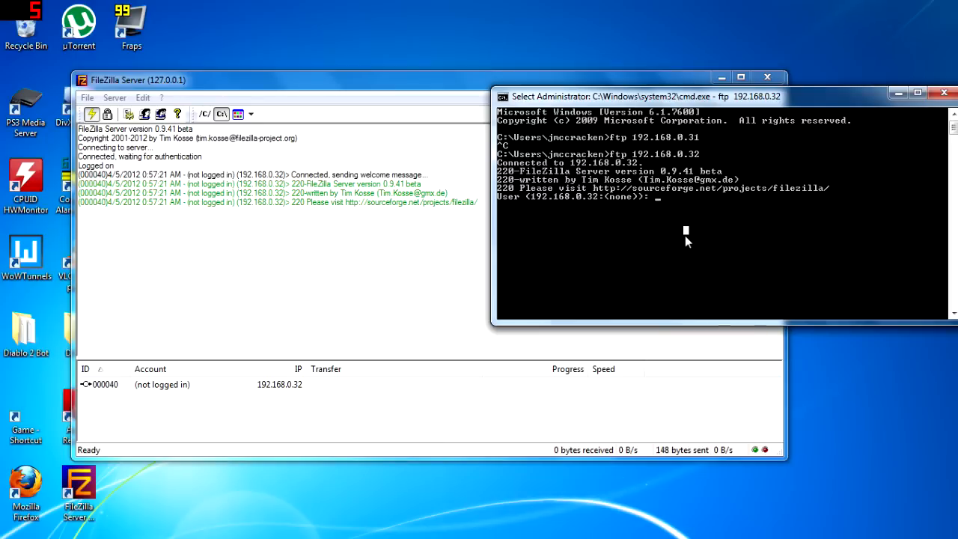
key("Escape")
type("test")
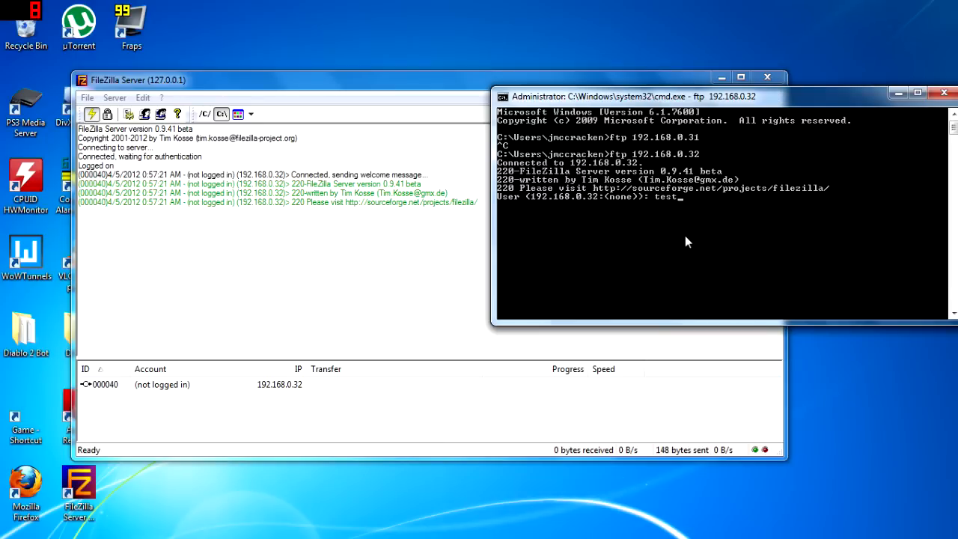
type("user")
key("Return")
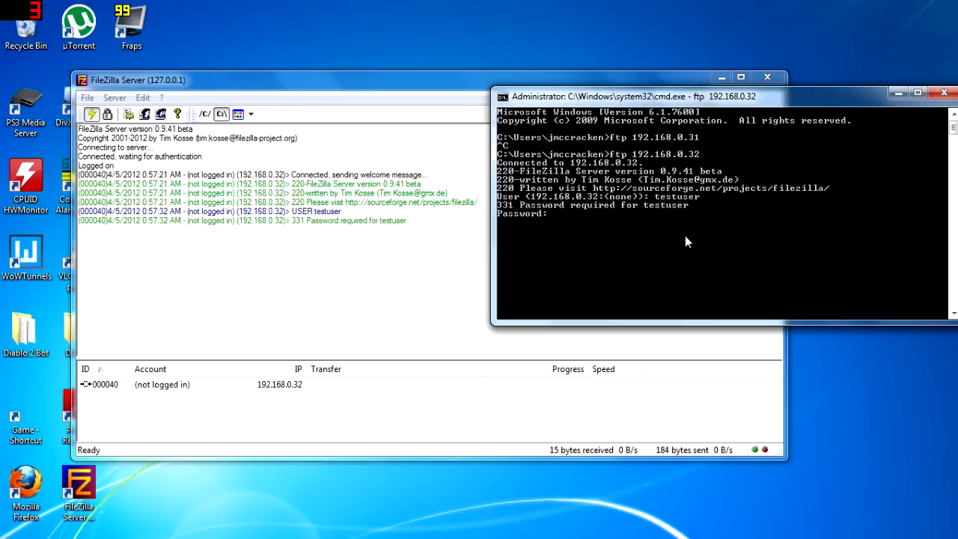
key("Return")
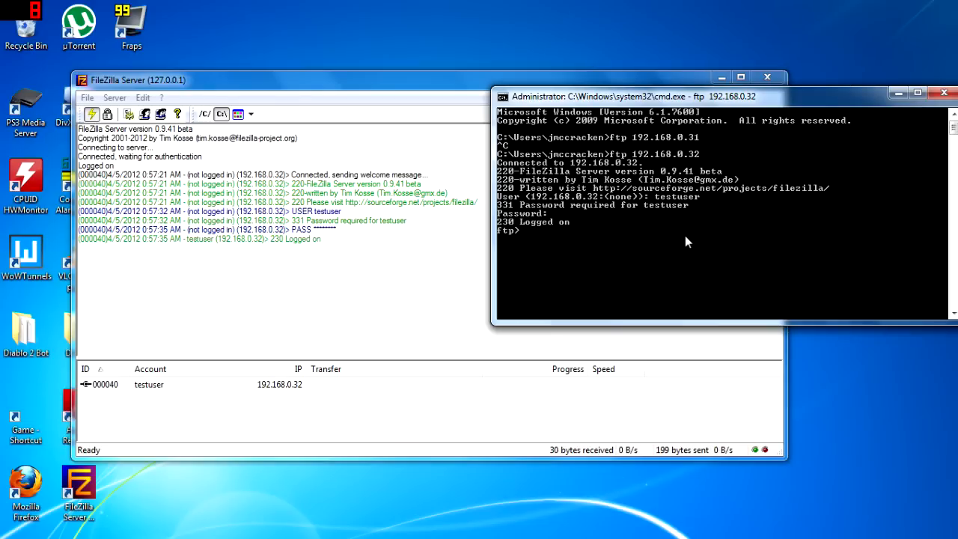
type("dir")
key("Return")
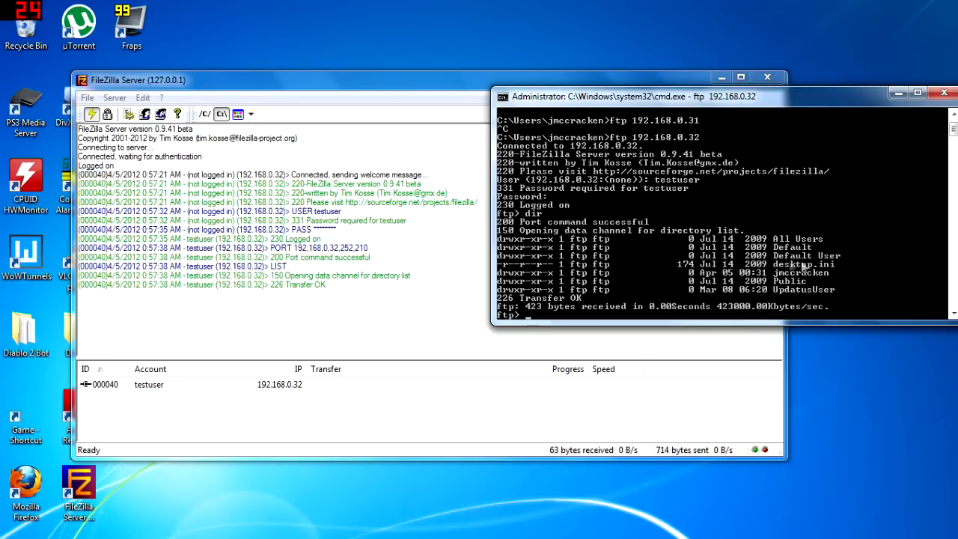
type("d jmc")
type("cracken")
key("Return")
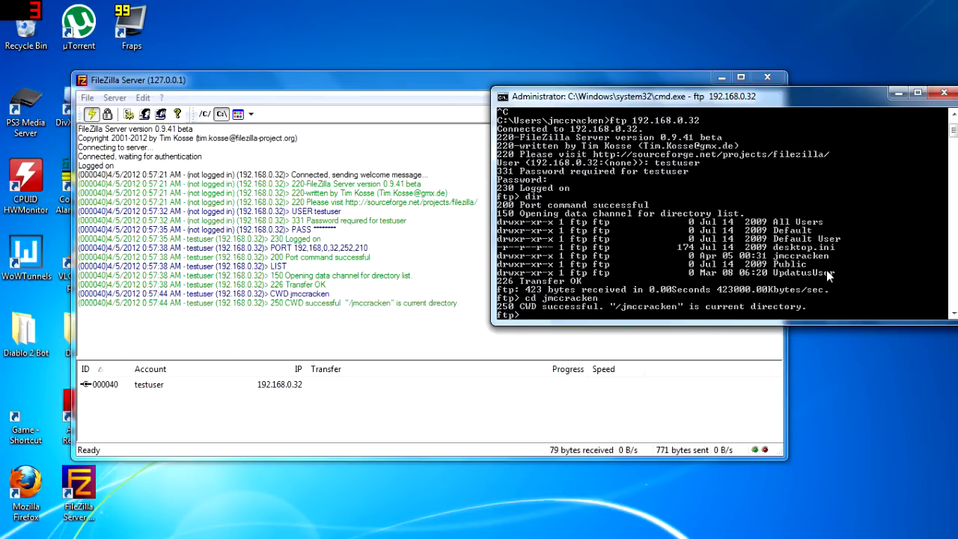
left_click(142, 98)
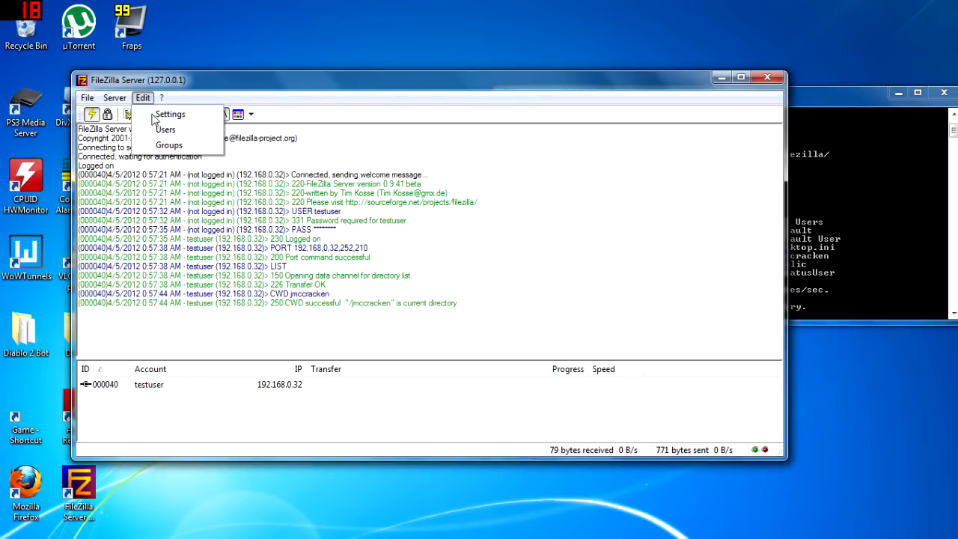
- View testgroup's shared folders and the permissions of E:\Movies and E:\TV Shows
left_click(162, 146)
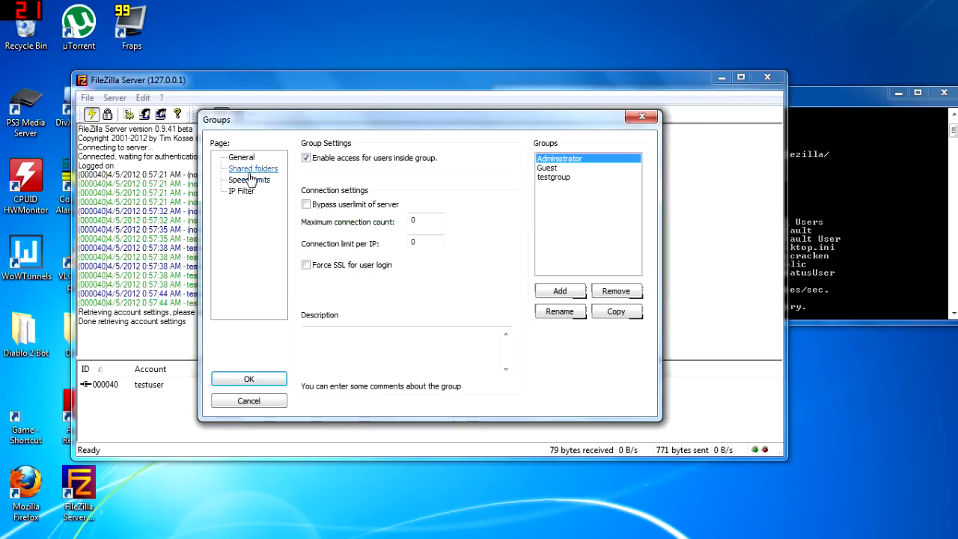
left_click(253, 169)
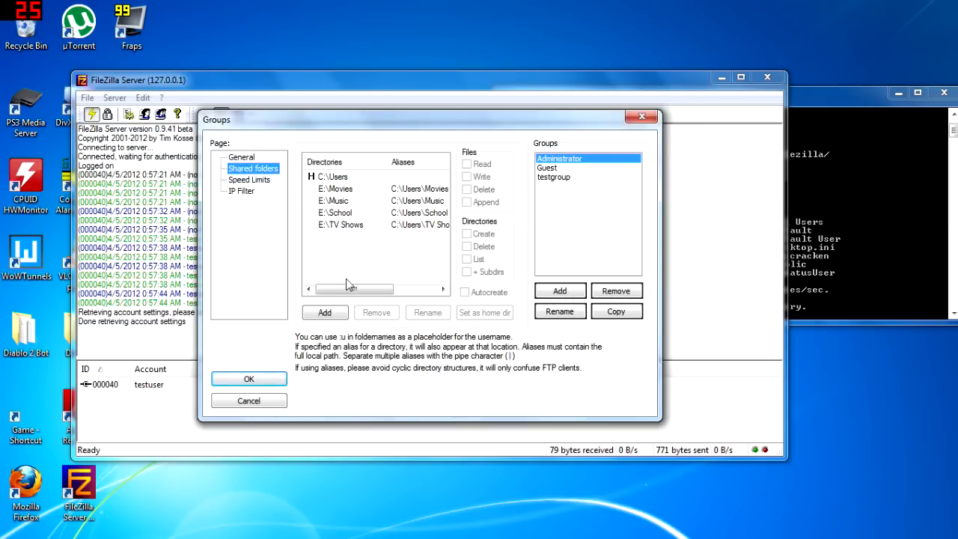
mouse_move(346, 290)
left_mouse_down()
mouse_move(366, 293)
mouse_move(352, 293)
left_mouse_up()
left_click(551, 180)
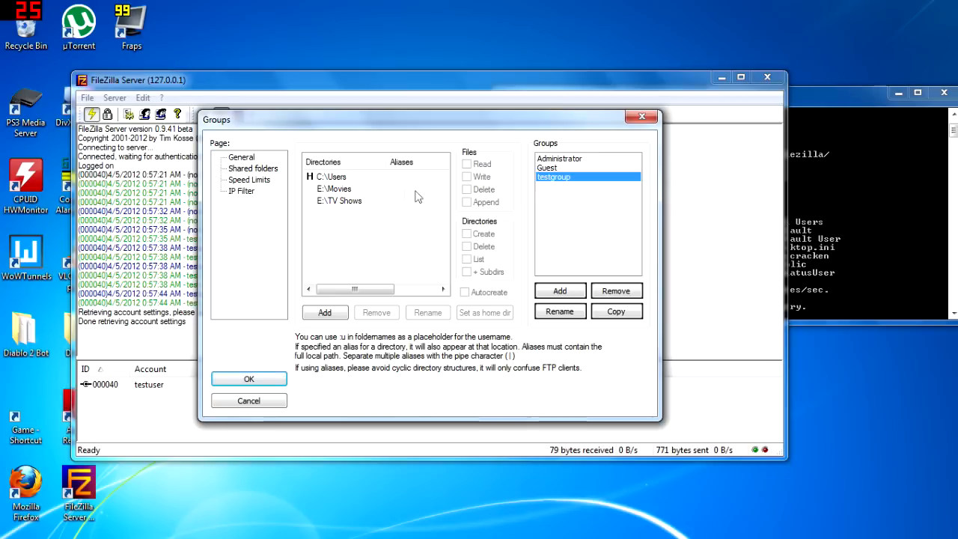
left_click(356, 190)
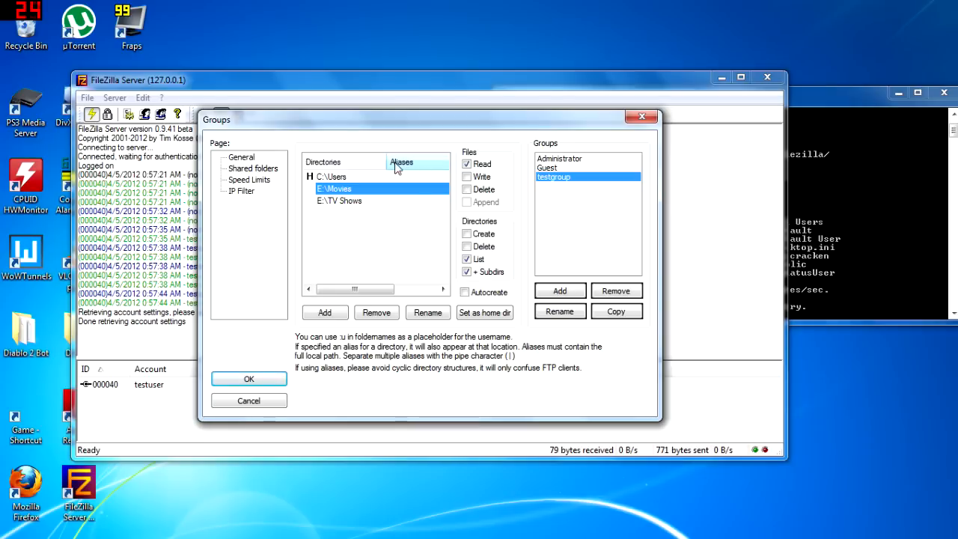
left_click(349, 200)
- Try cd E:\Movies and cd E:\TV Shows over FTP (both 550 not found), then return to the group editor
left_click(863, 271)
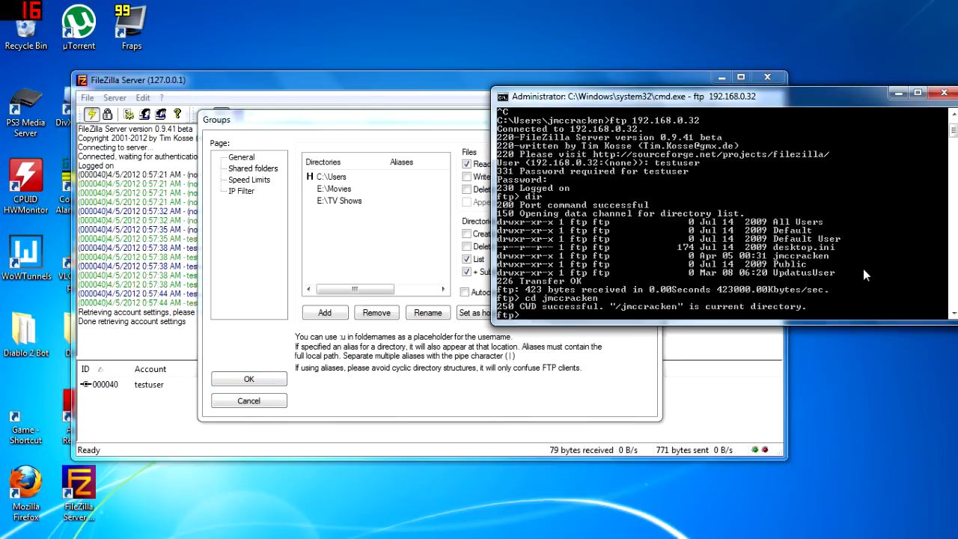
type("cd E:\\")
type("Mo")
type("vies")
key("Return")
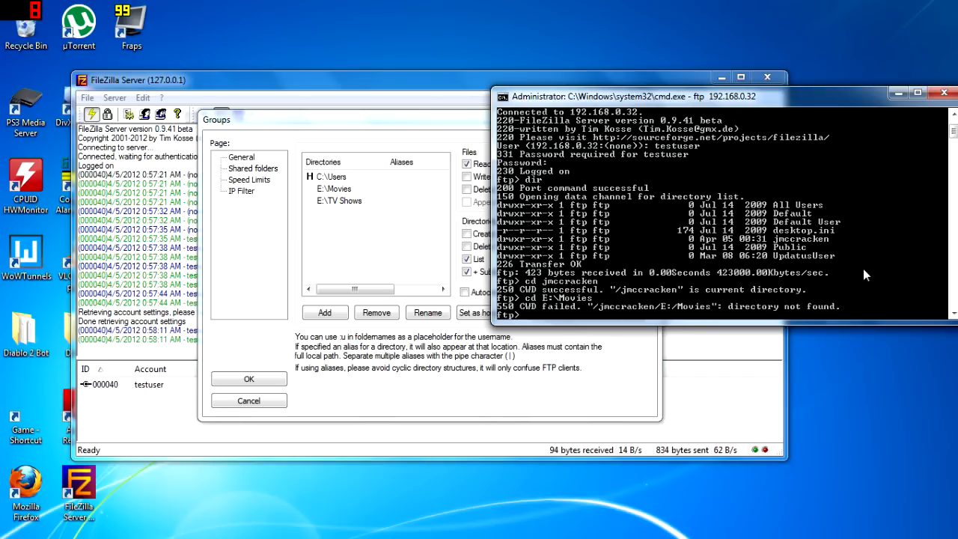
key("Up")
key("BackSpace")
key("BackSpace")
key("BackSpace")
type("TV S")
type("hows")
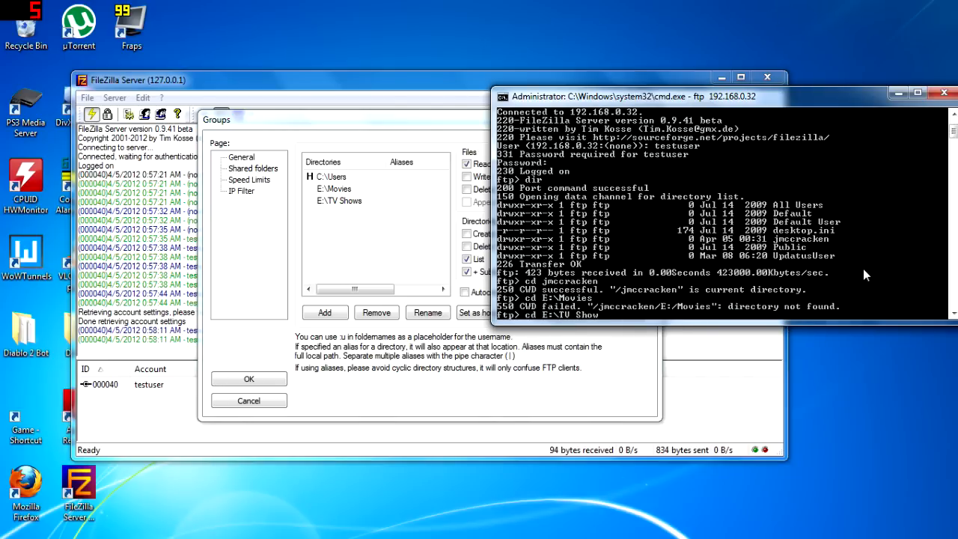
key("Return")
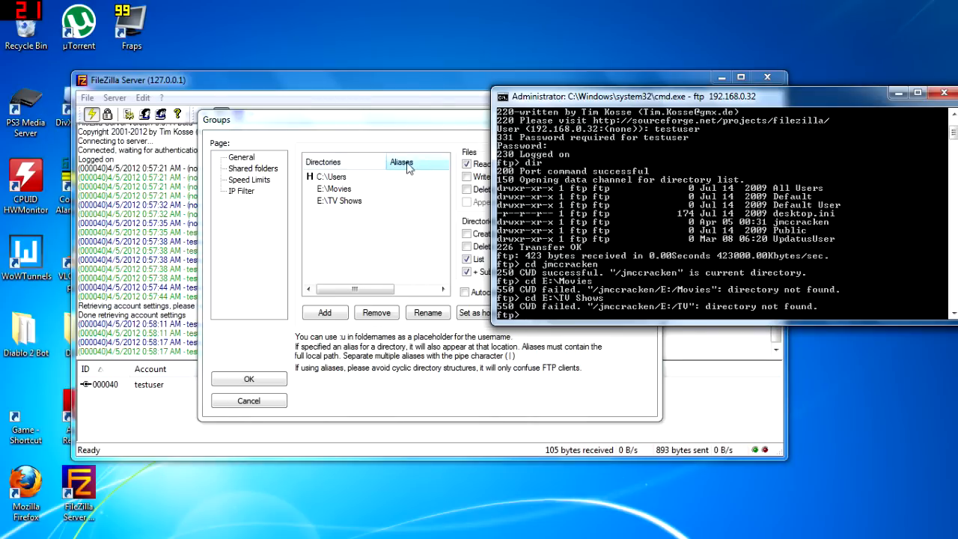
left_click(388, 190)
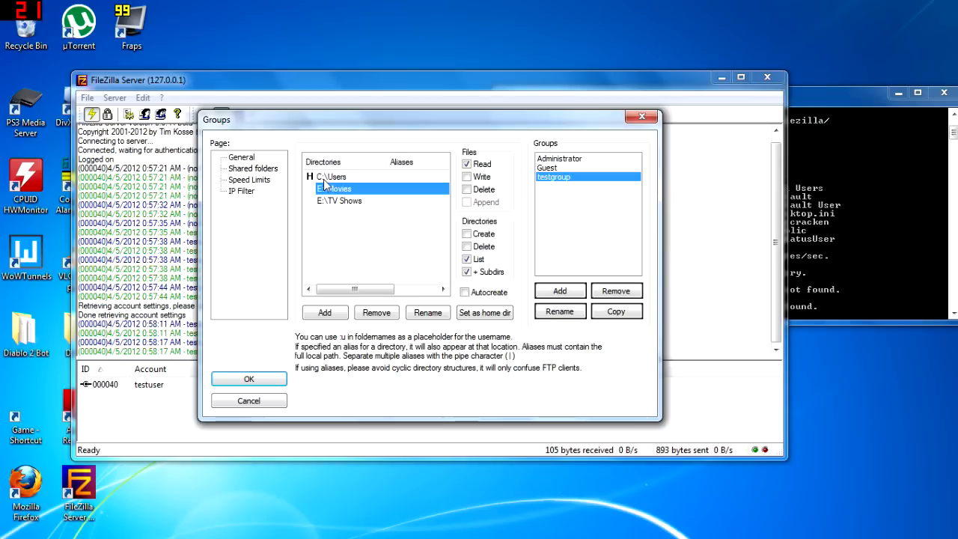
- Assign the alias C:\Users\Movies to the E:\Movies shared folder
right_click(394, 189)
left_click(430, 261)
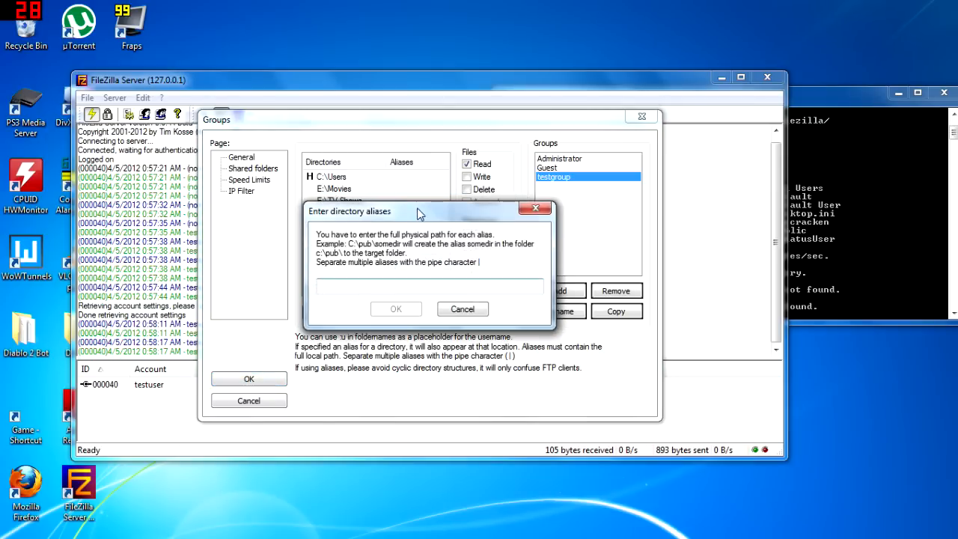
left_click_drag(413, 210, 413, 243)
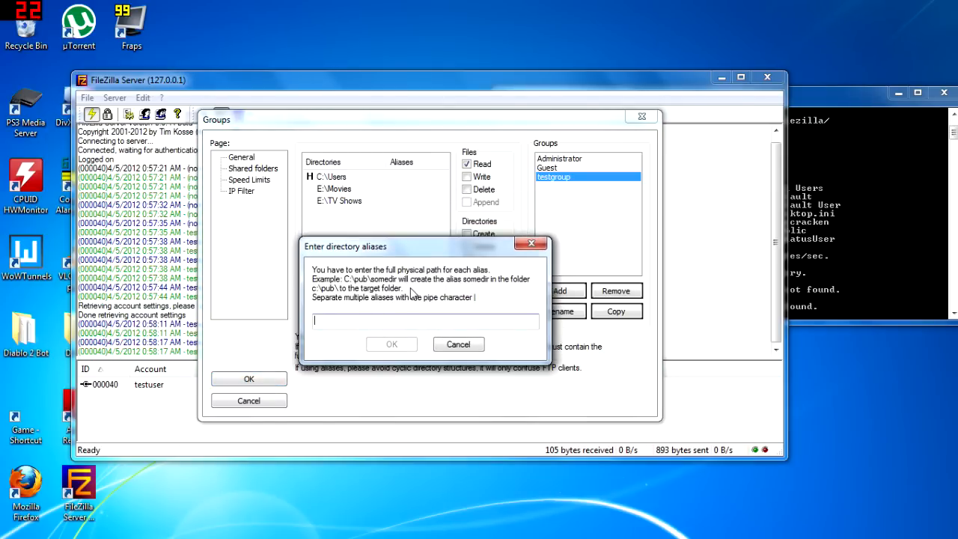
type("C:\\Users\\Movi")
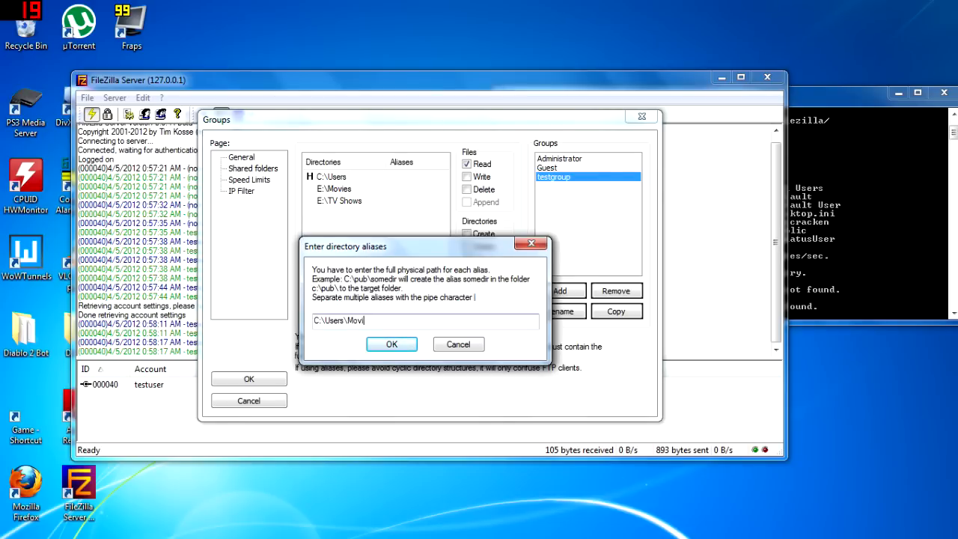
type("es")
key("Return")
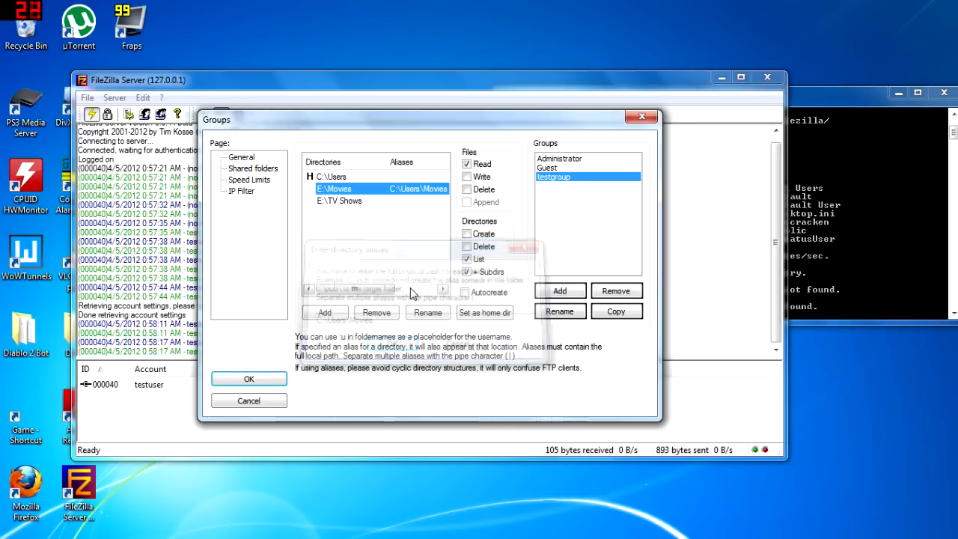
left_click(369, 204)
- Assign the alias C:\Users\TV Shows to the E:\TV Shows shared folder
right_click(369, 206)
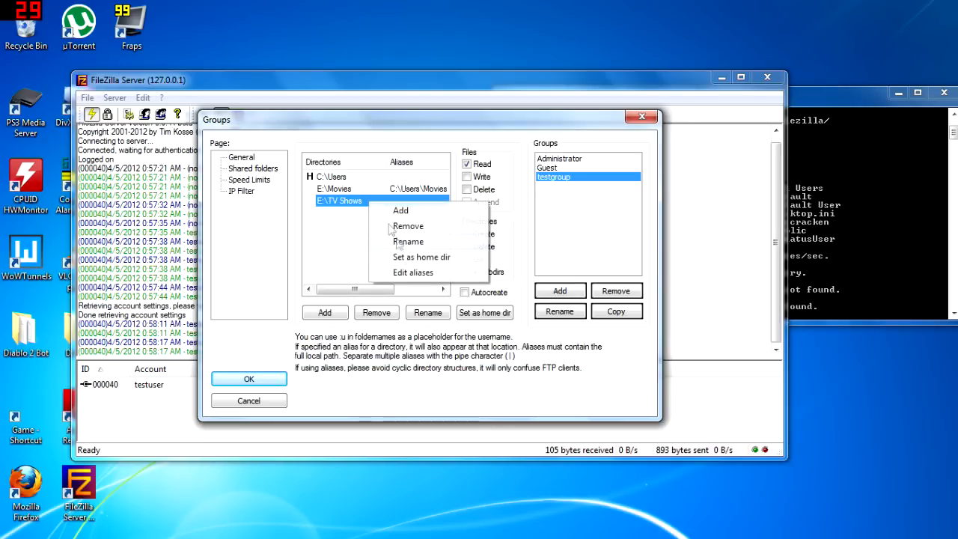
left_click(397, 272)
left_click_drag(396, 219, 385, 237)
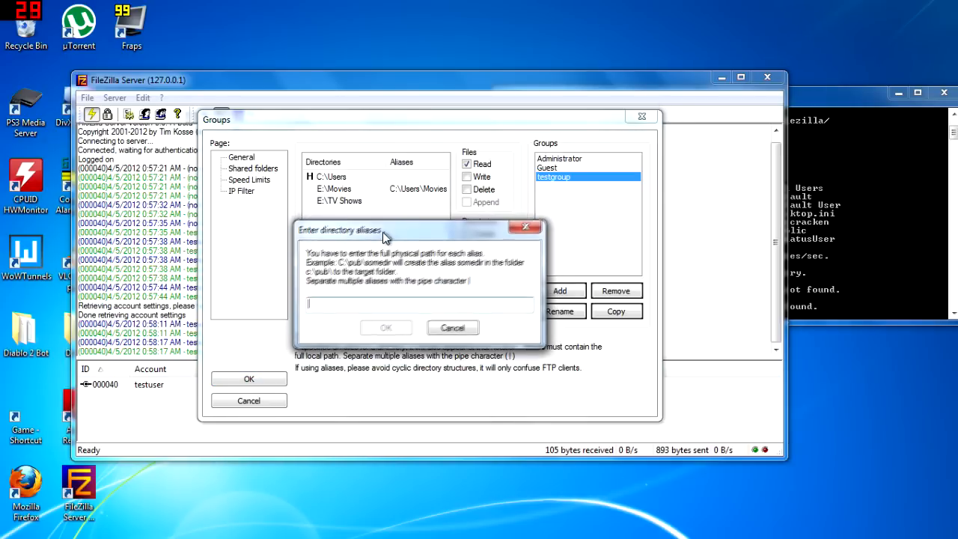
type("C:")
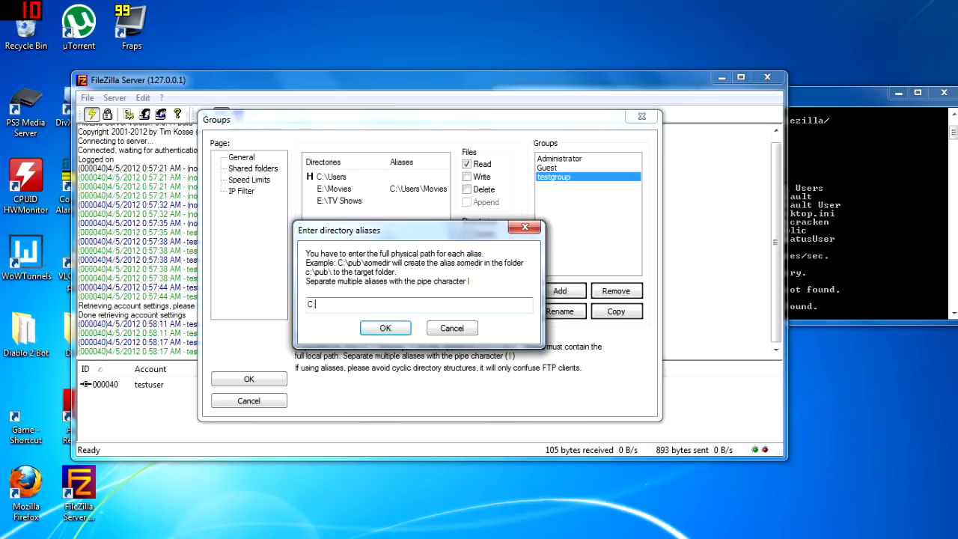
type("\\Users\\")
type("TV S")
type("hows")
key("Return")
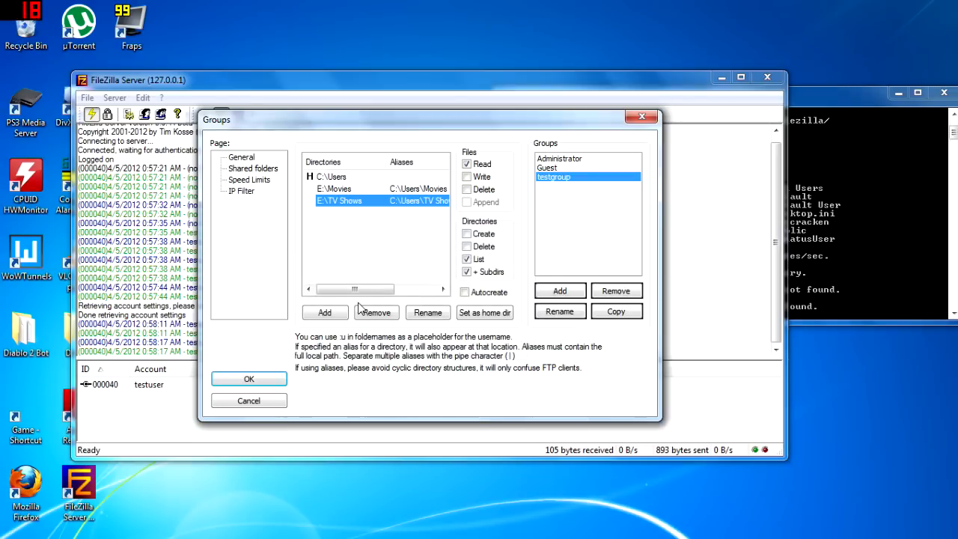
- Grant Write on E:\Movies, E:\TV Shows and C:\Users, Create on C:\Users, and save the group
left_click(412, 189)
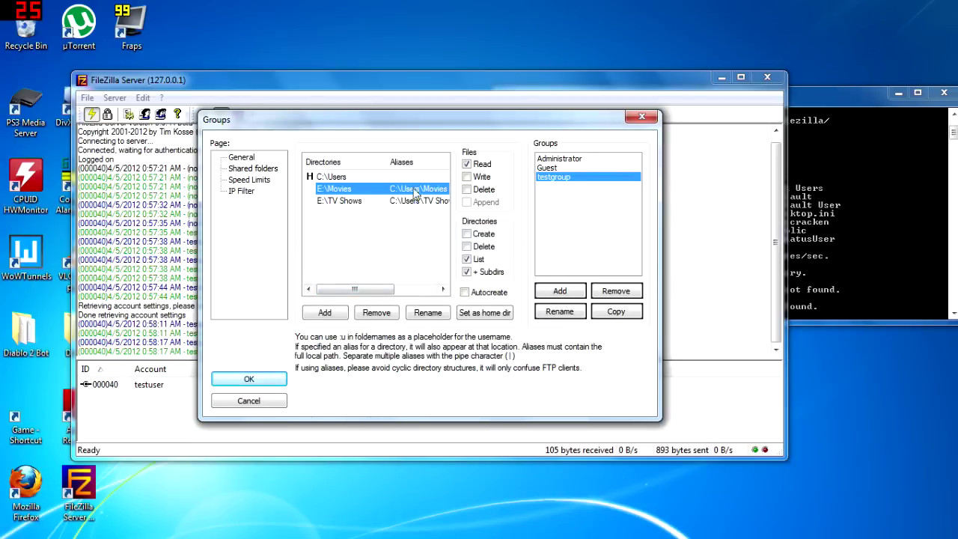
left_click(472, 178)
left_click(414, 202)
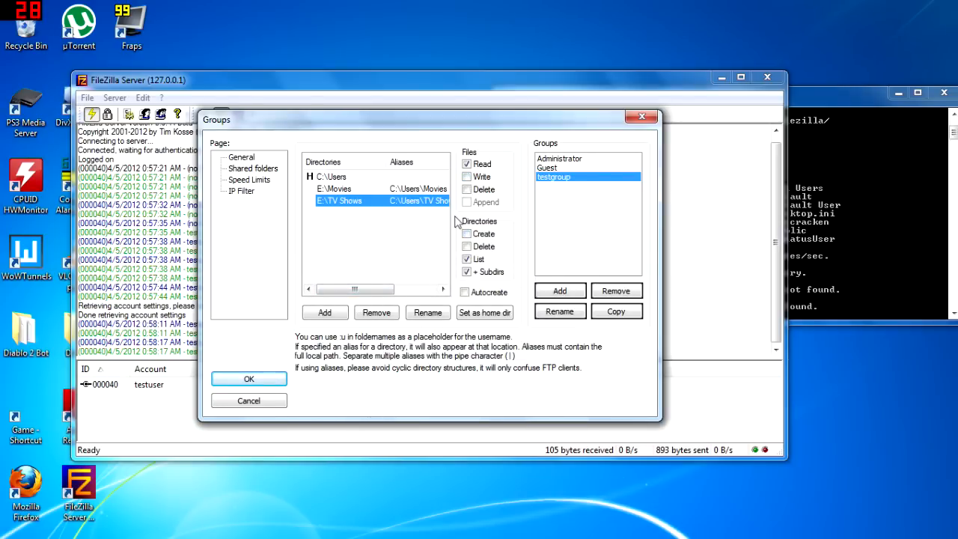
left_click(467, 177)
left_click(443, 178)
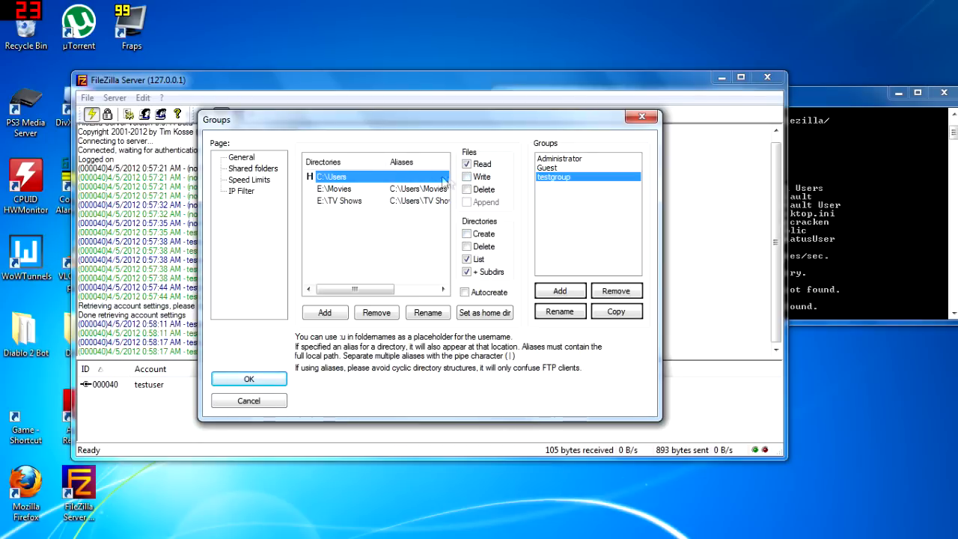
left_click(467, 177)
left_click(467, 233)
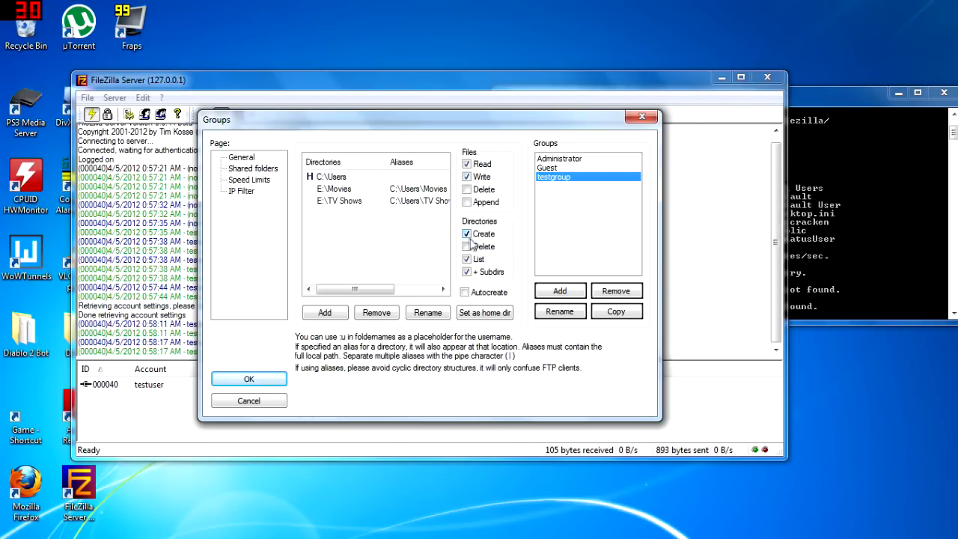
left_click(250, 379)
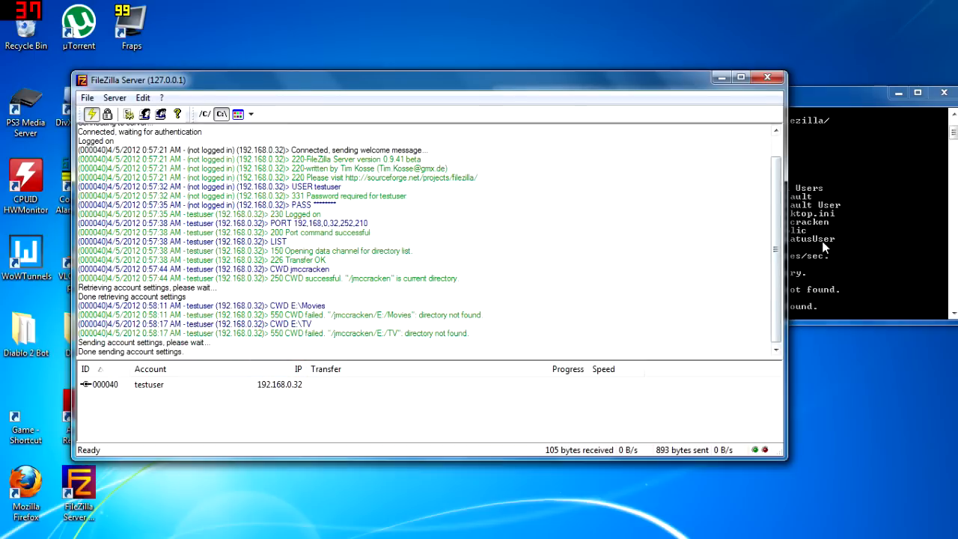
- Run dir in the ftp session once more, then quit with bye
left_click(824, 247)
type("dir")
key("Return")
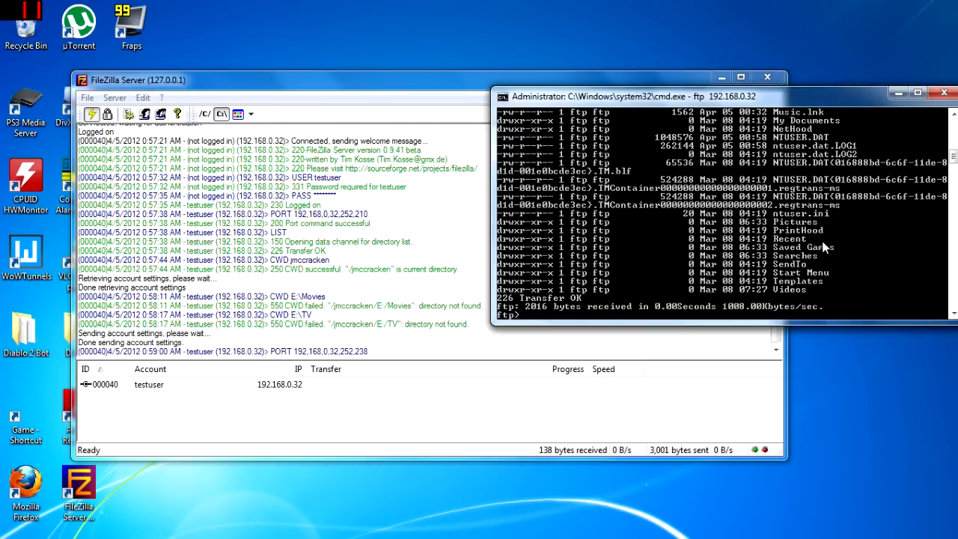
scroll(823, 247, "up", 4)
scroll(823, 247, "up", 1)
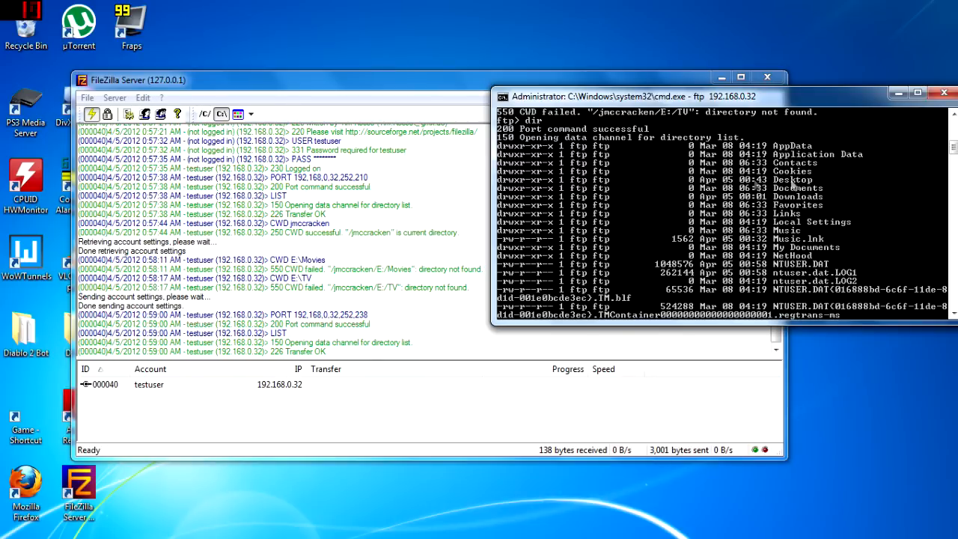
scroll(788, 277, "down", 2)
scroll(788, 277, "down", 2)
scroll(789, 280, "down", 1)
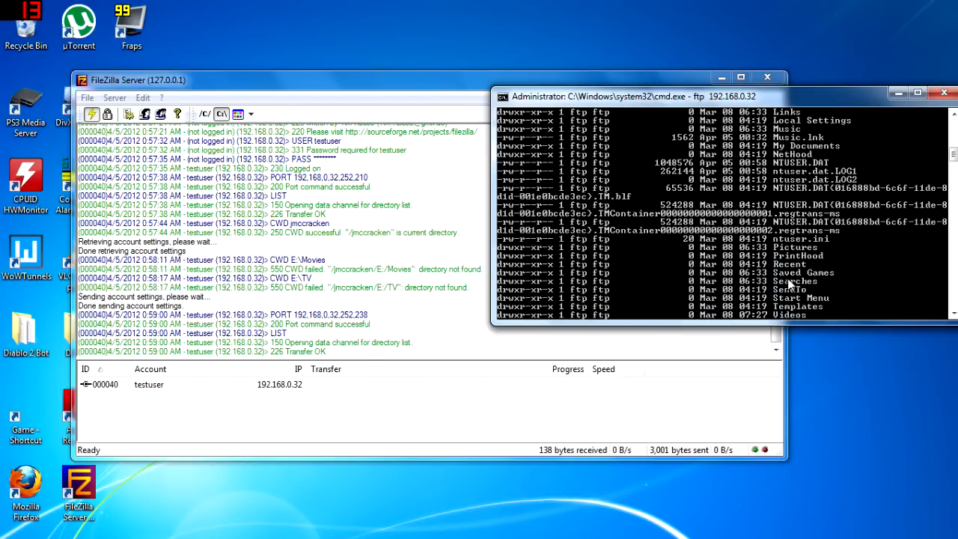
scroll(791, 283, "down", 1)
scroll(792, 283, "down", 1)
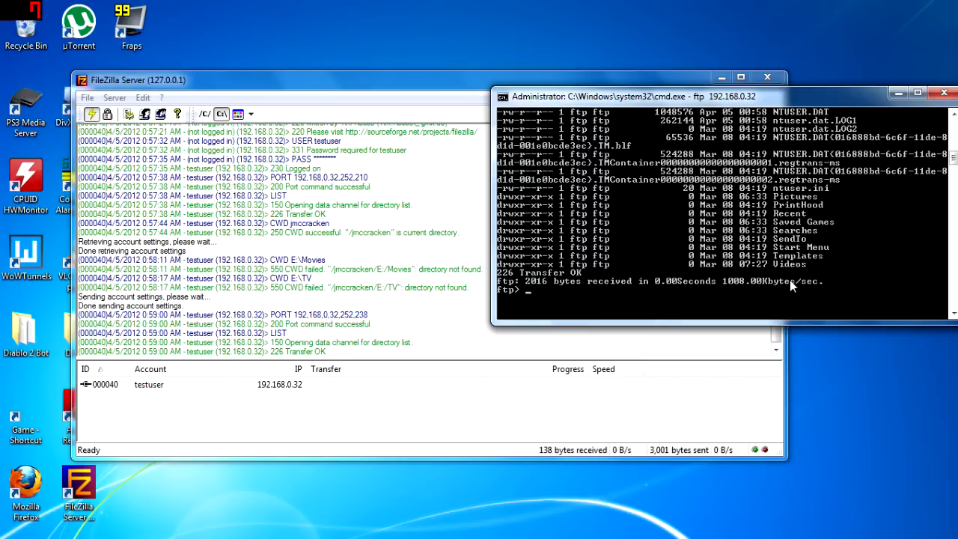
key("Return")
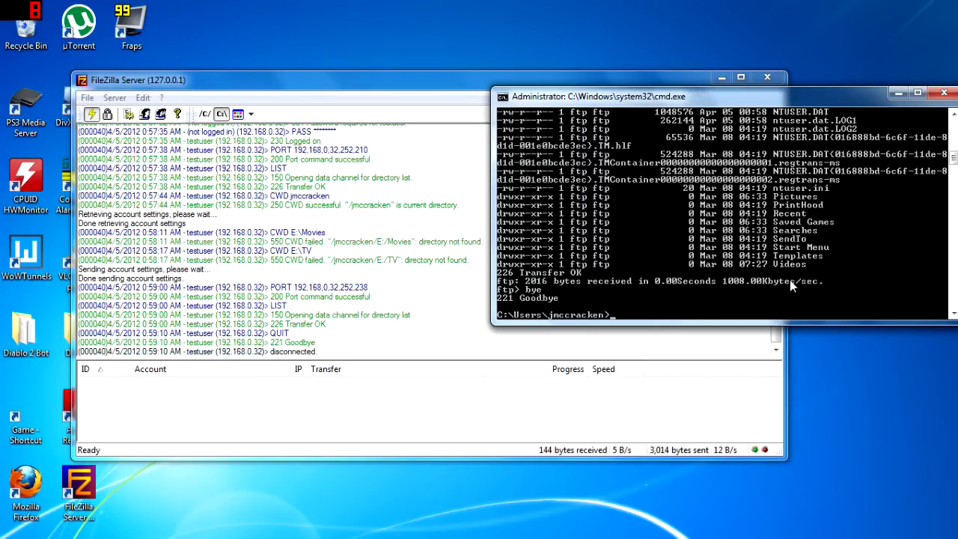
type("ftp 192.168.0.31")
- Reconnect by ftp to 192.168.0.32 and log on as testuser
key("BackSpace")
type("2")
key("Return")
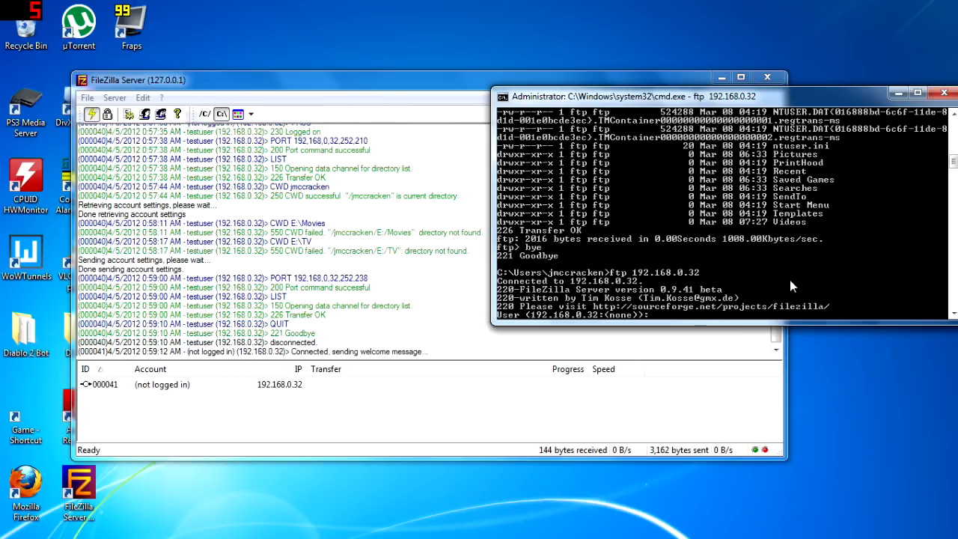
type("test")
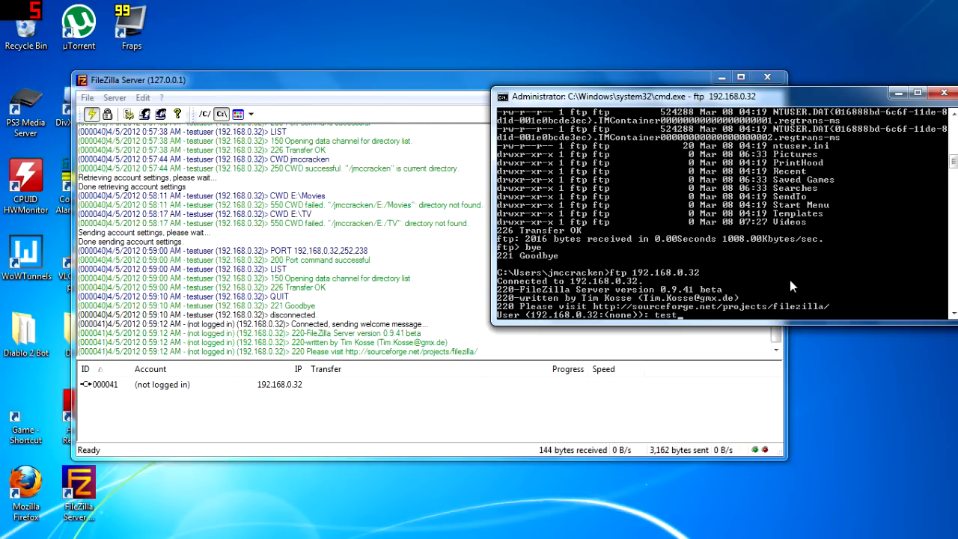
type("user")
key("Return")
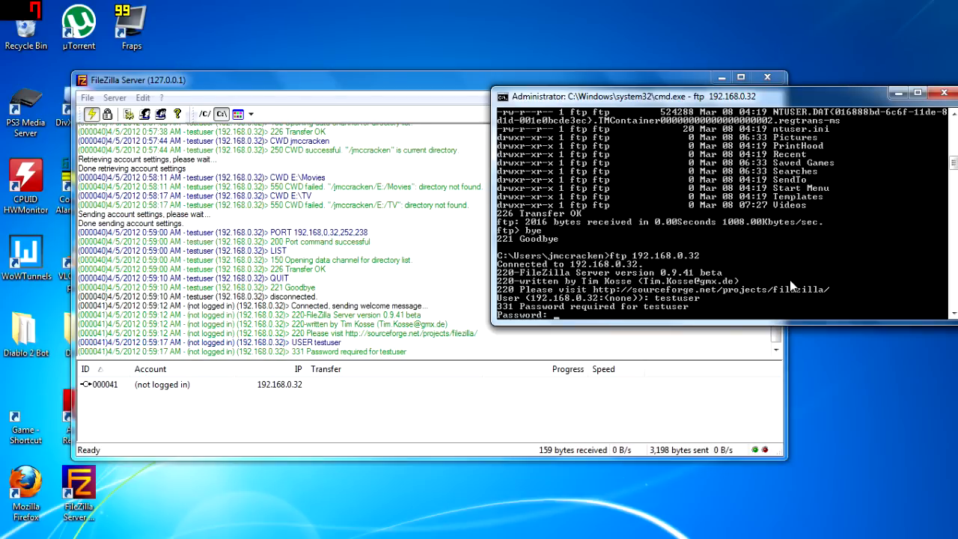
key("Return")
type("ir")
- List the root showing Movies and TV Shows, then cd into movies
key("Return")
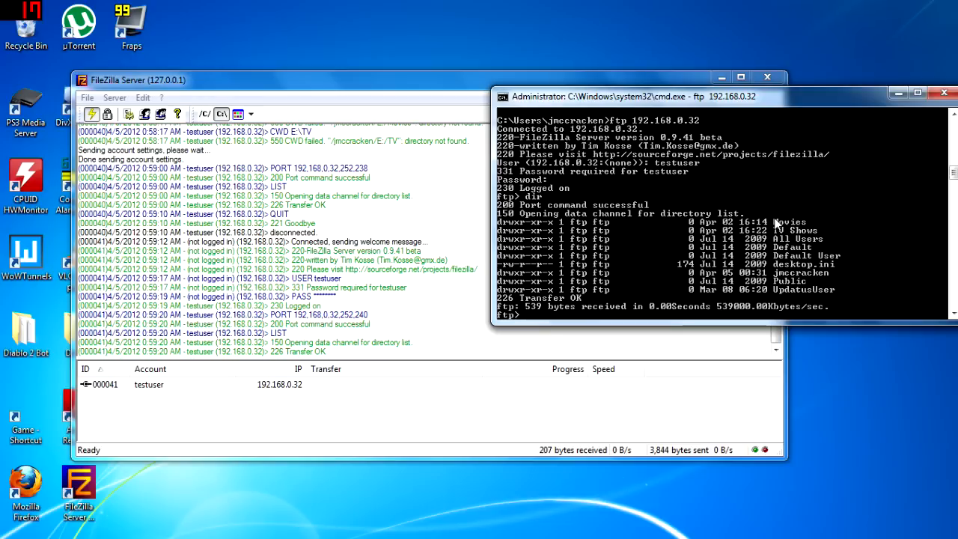
left_click_drag(773, 221, 770, 226)
left_click(812, 234)
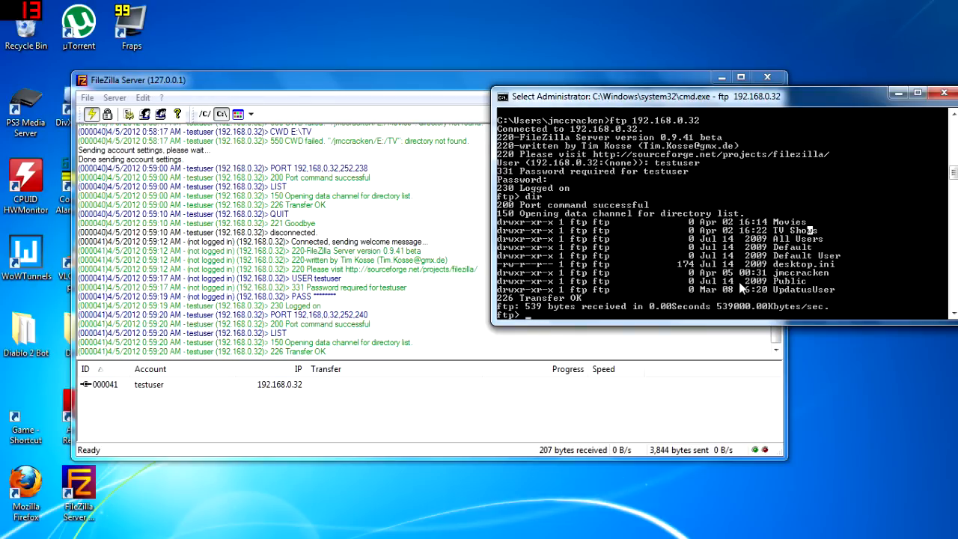
type("cd movies")
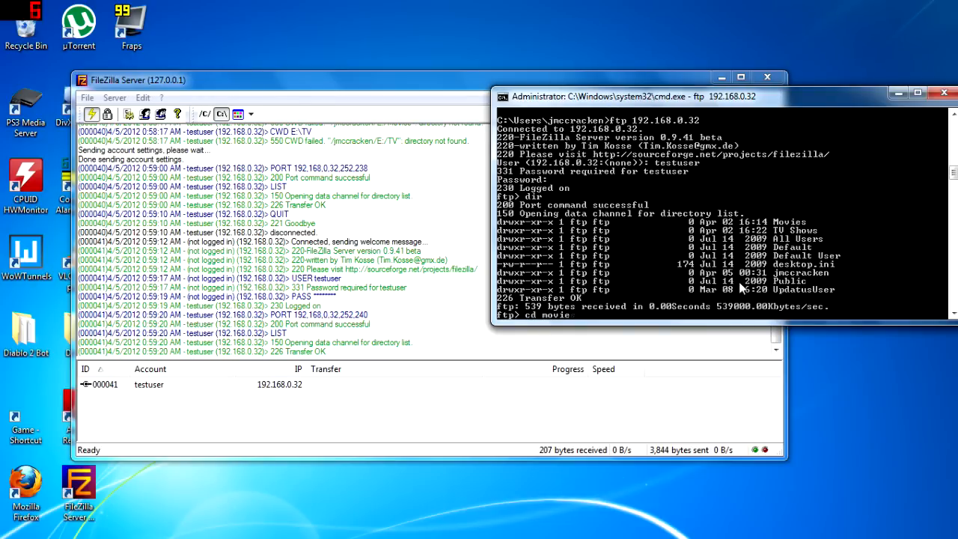
key("Return")
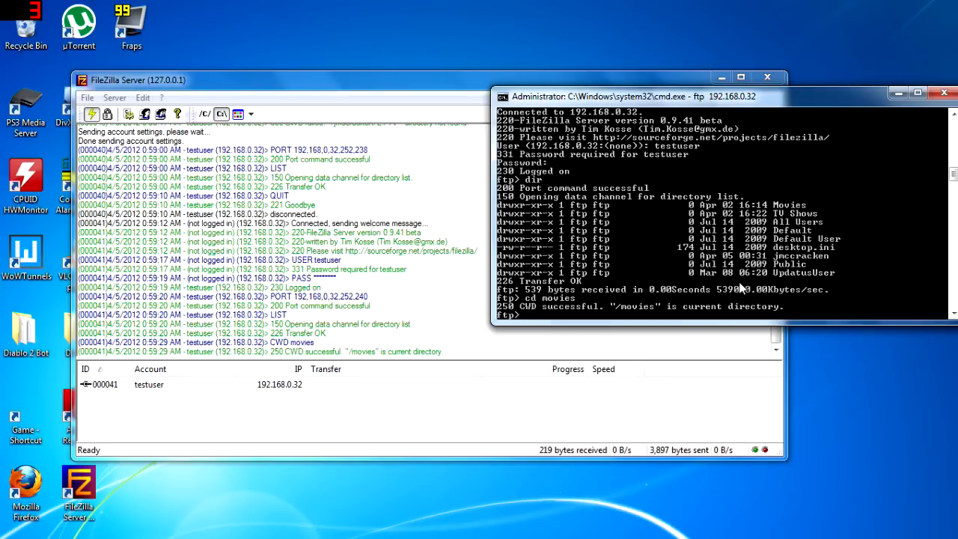
type("r")
- List the movie folders, go back up with cd .. and list the root again
key("Return")
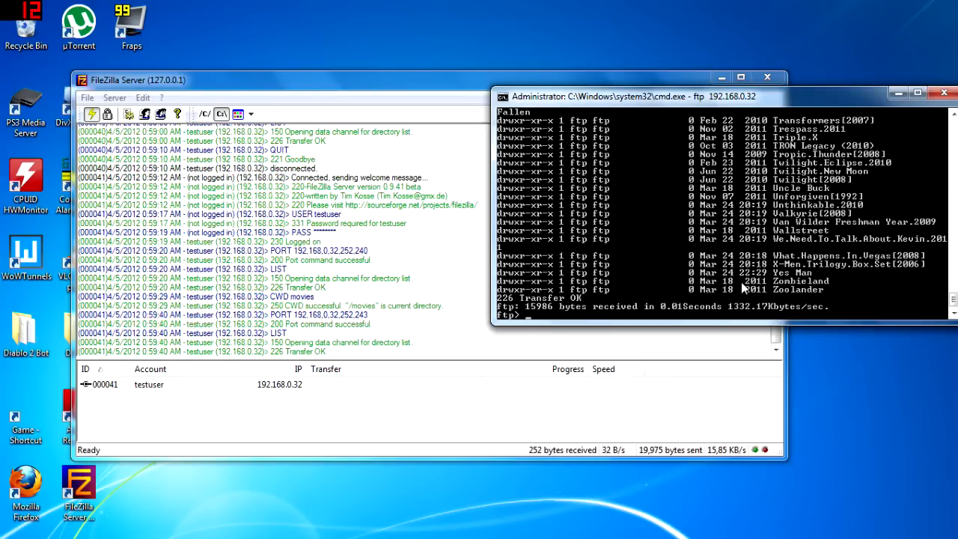
scroll(744, 284, "up", 5)
scroll(743, 285, "up", 2)
scroll(743, 284, "up", 8)
scroll(743, 286, "up", 4)
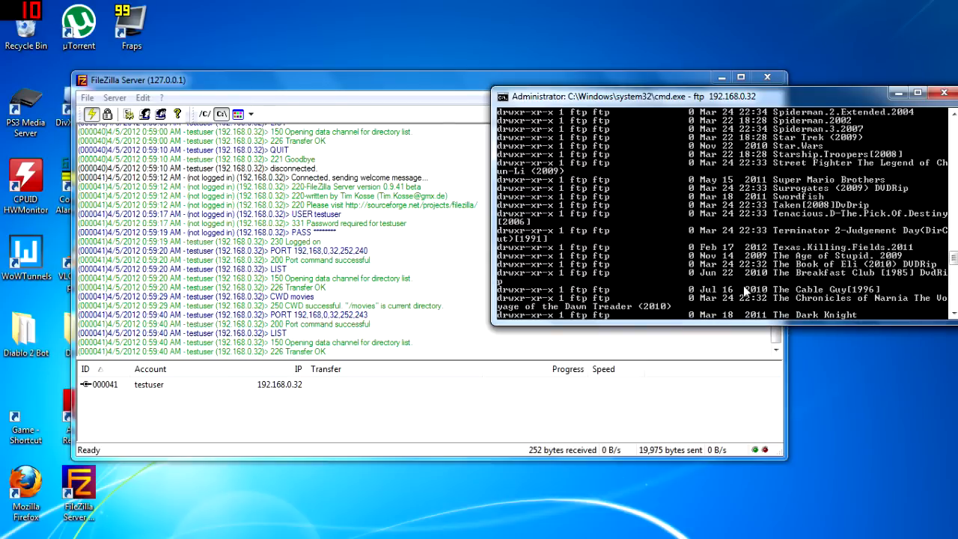
key("Return")
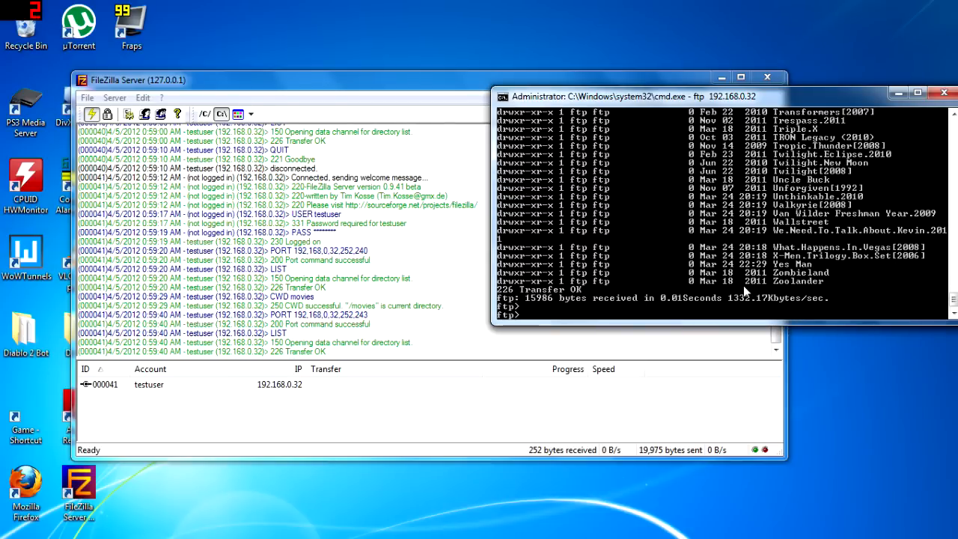
type(".")
key("Return")
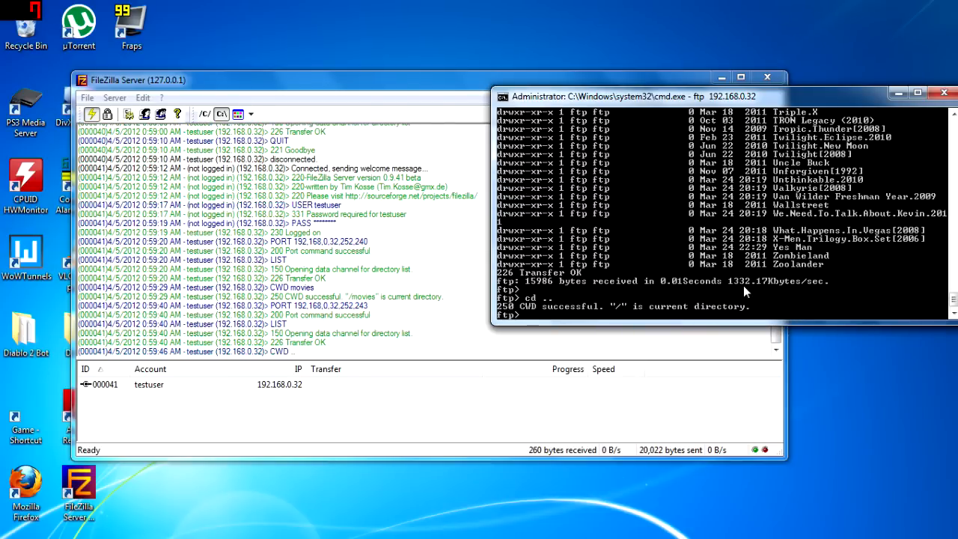
type("dir")
key("Return")
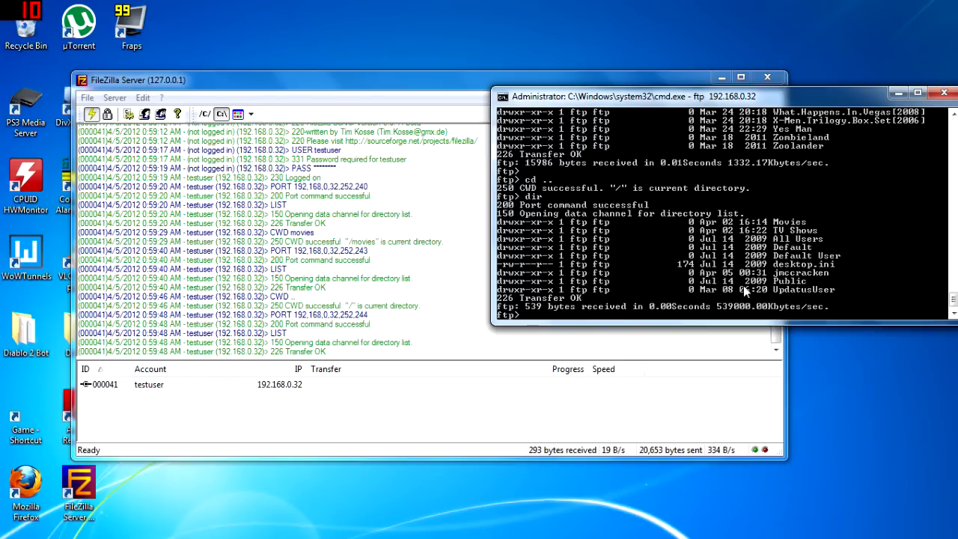
type("cd tv s")
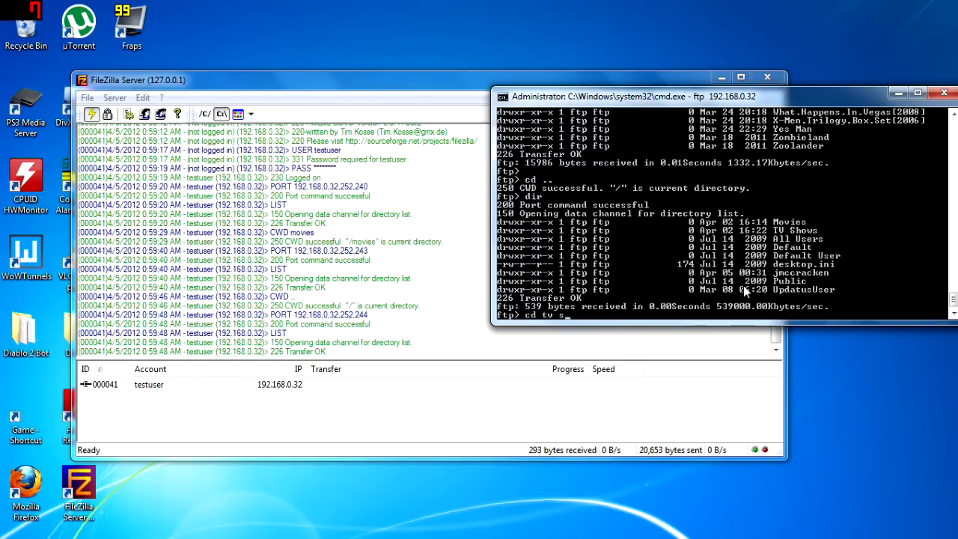
type("hows")
- Enter the TV Shows folder, list its series, then return to and list the root
key("Return")
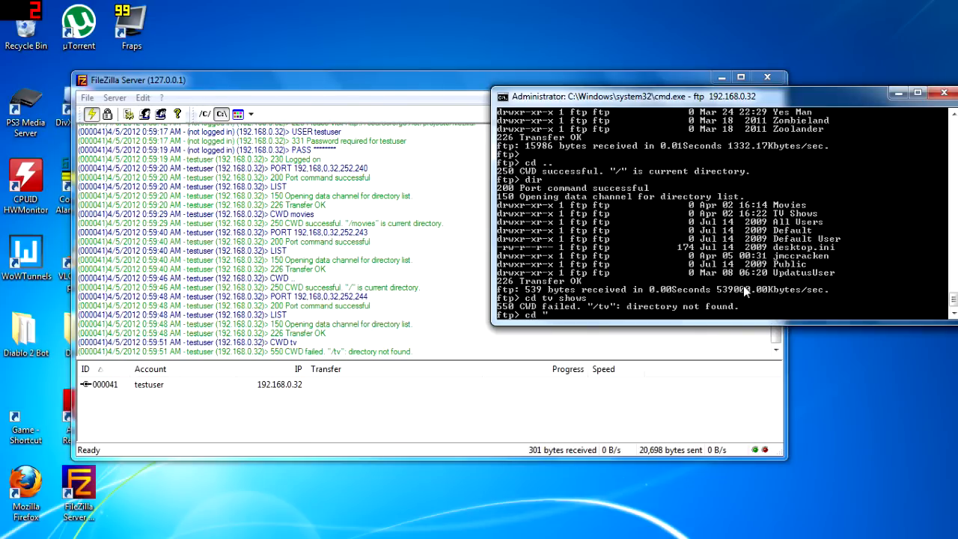
type("TV")
type(" Shows\"")
key("Return")
type("dir")
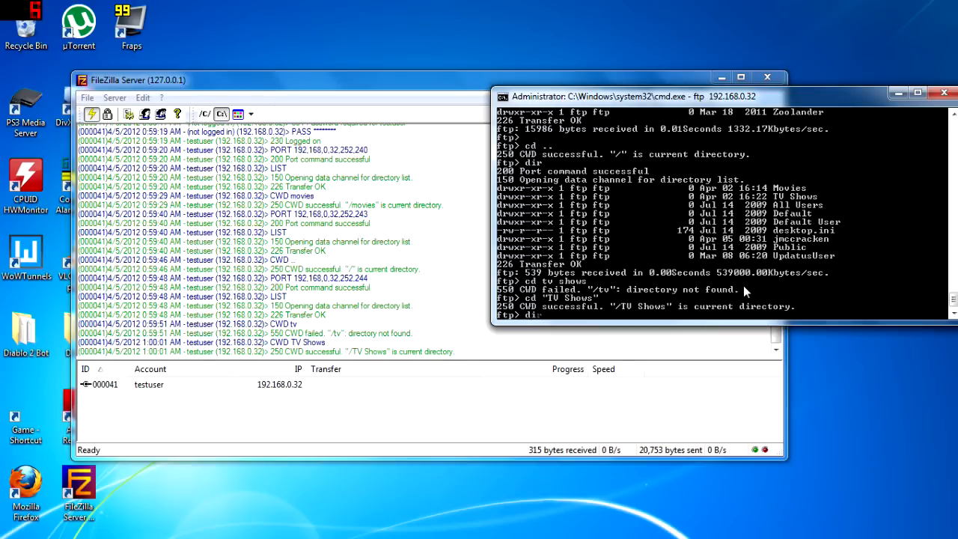
key("Return")
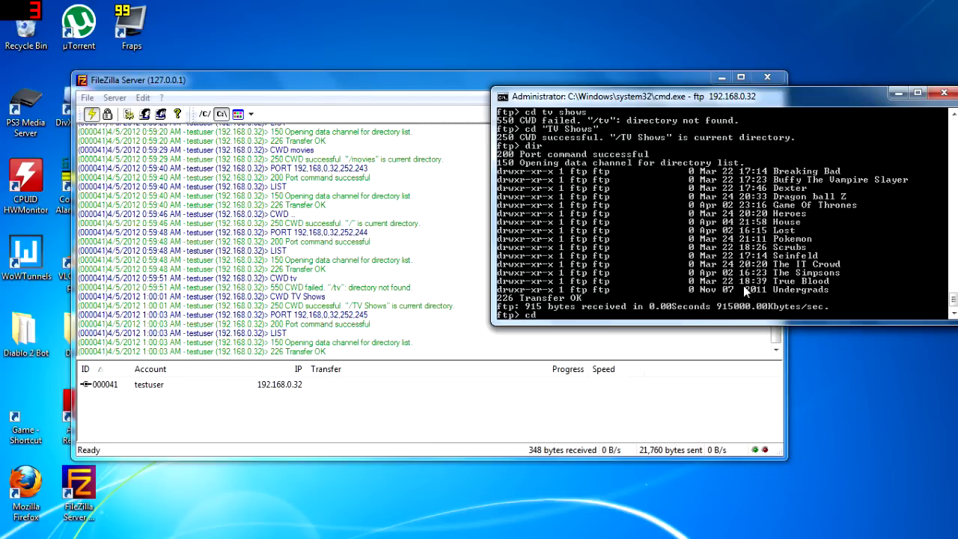
type("..")
key("Return")
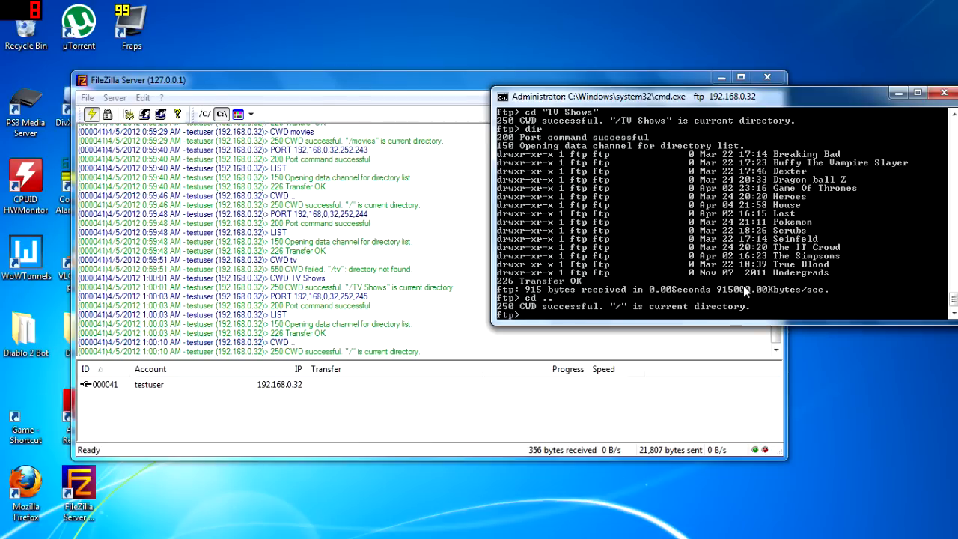
type("dir")
key("Return")
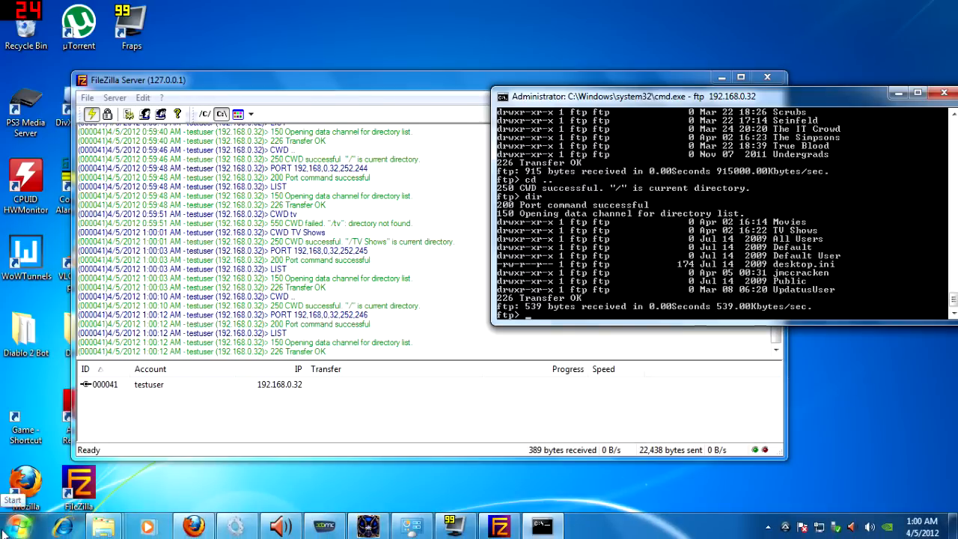
- In Windows Explorer, navigate from Computer to C:\Users\jmccracken
left_click(17, 526)
left_click(212, 347)
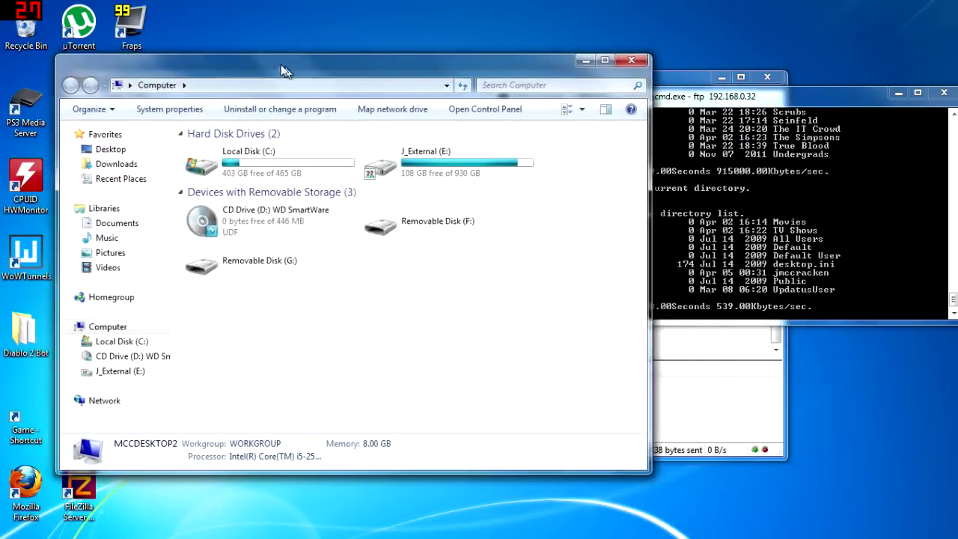
left_click_drag(545, 133, 223, 59)
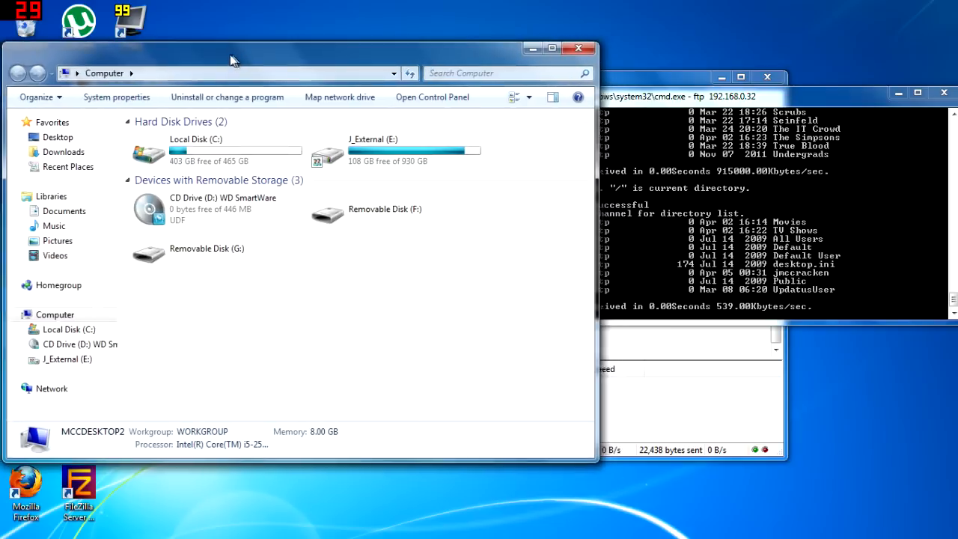
double_click(220, 165)
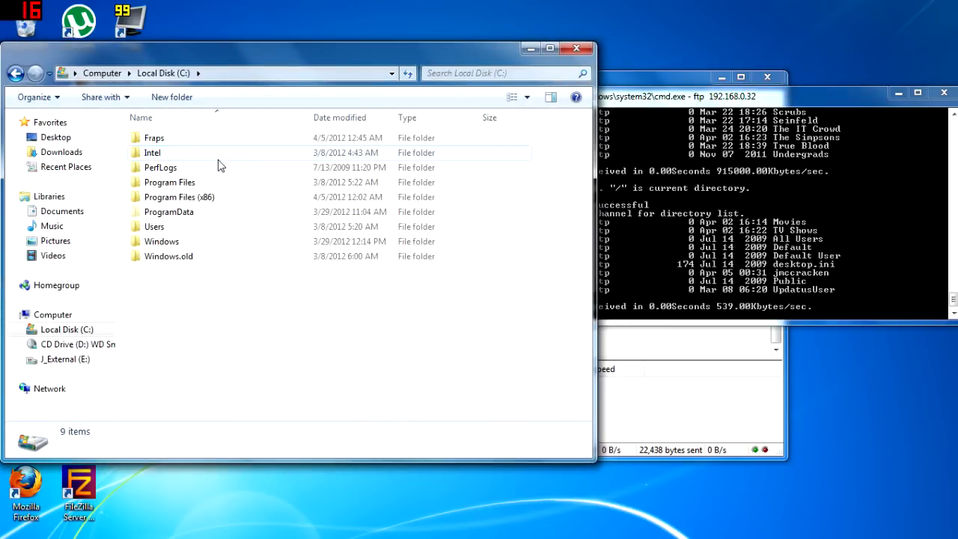
double_click(175, 226)
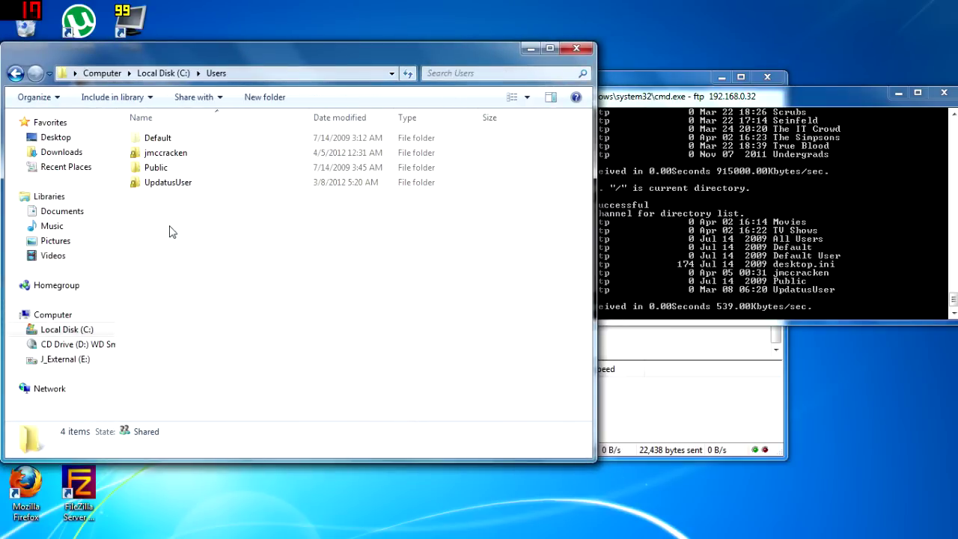
double_click(178, 159)
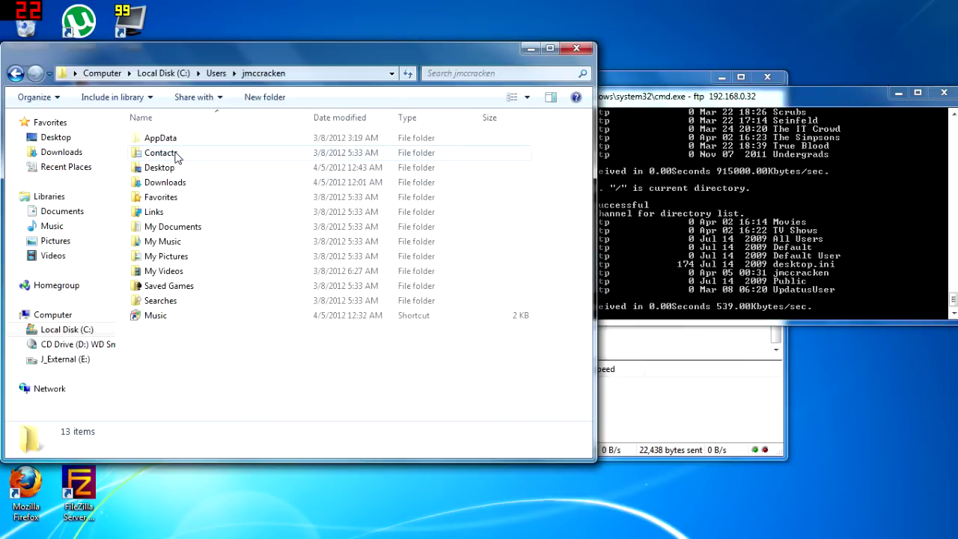
- Create a new text document named getthisfile.txt there and close Explorer
right_click(193, 345)
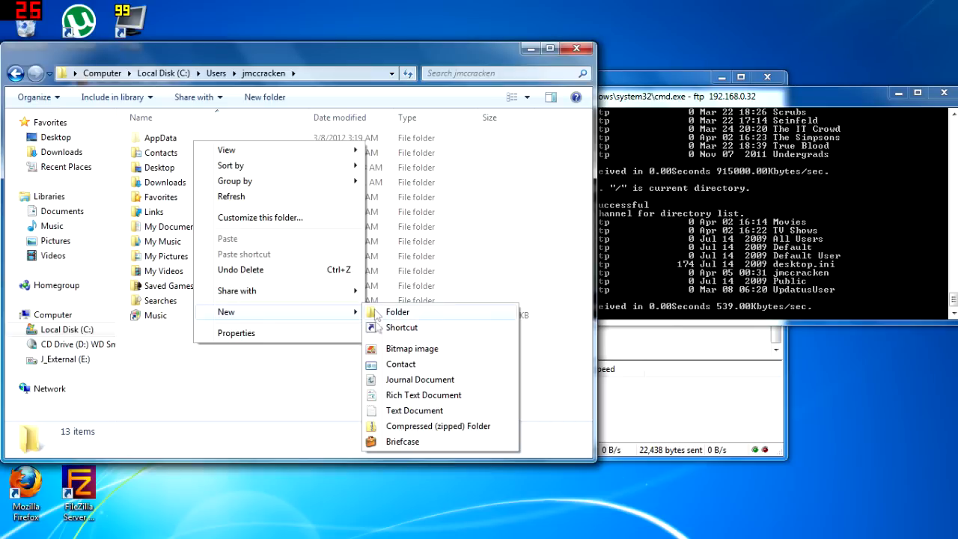
left_click(384, 410)
type("g")
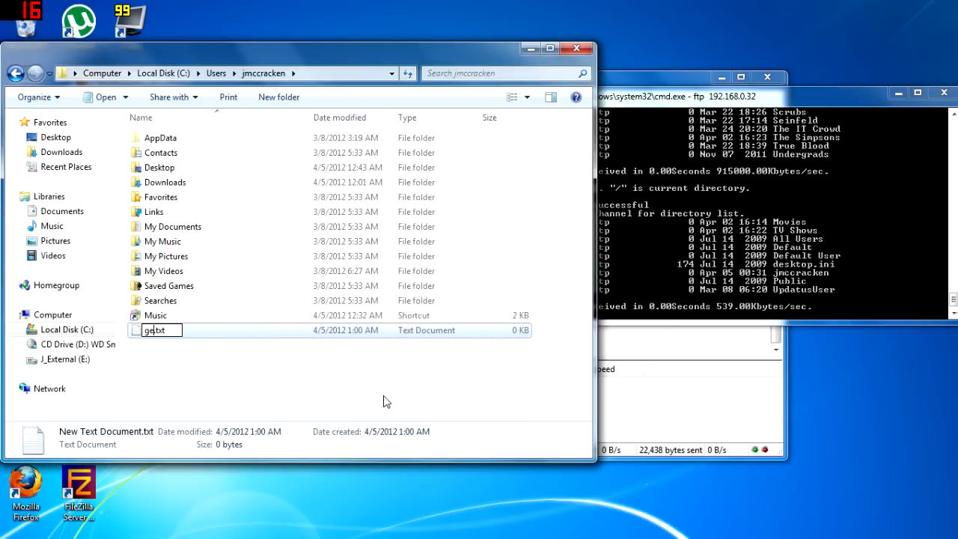
type("etthisf")
type("ie")
key("BackSpace")
type("le")
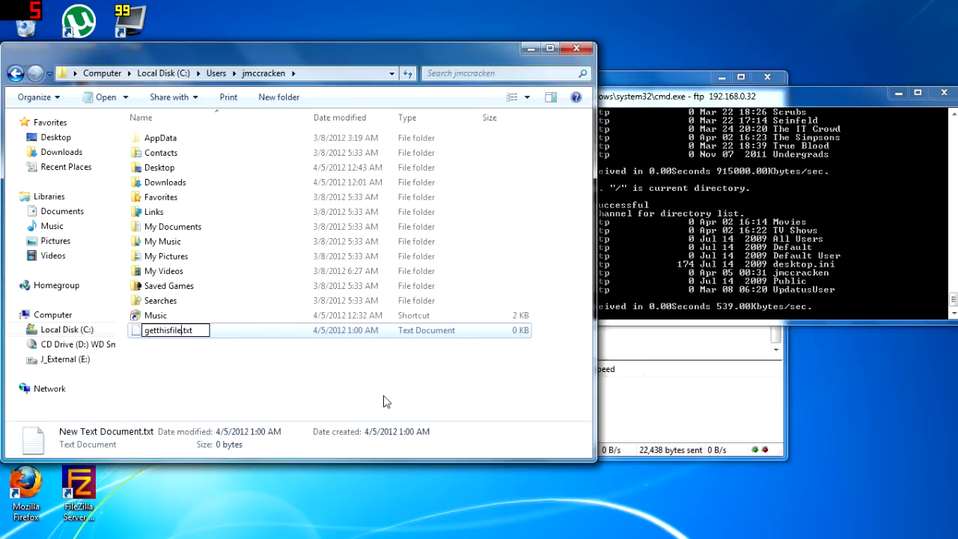
key("Return")
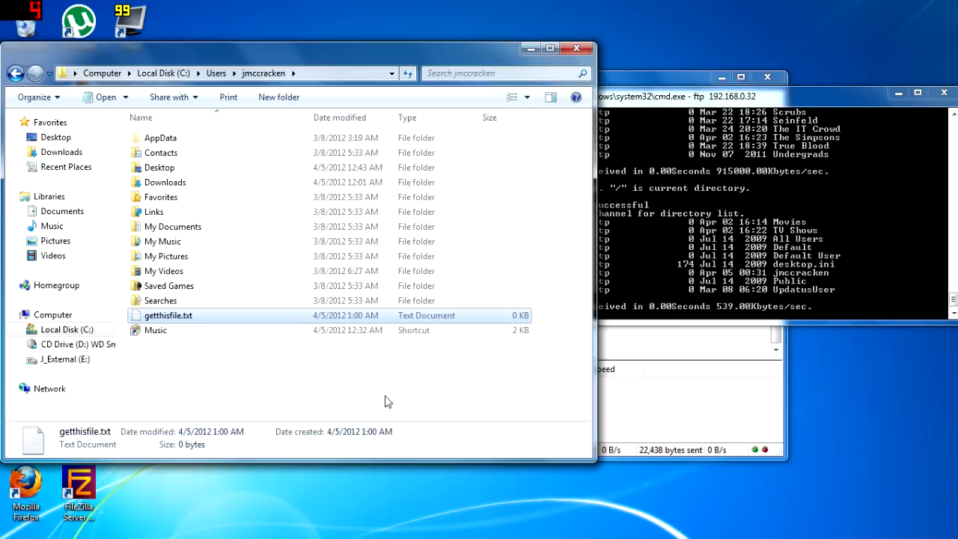
left_click(576, 48)
type("cd")
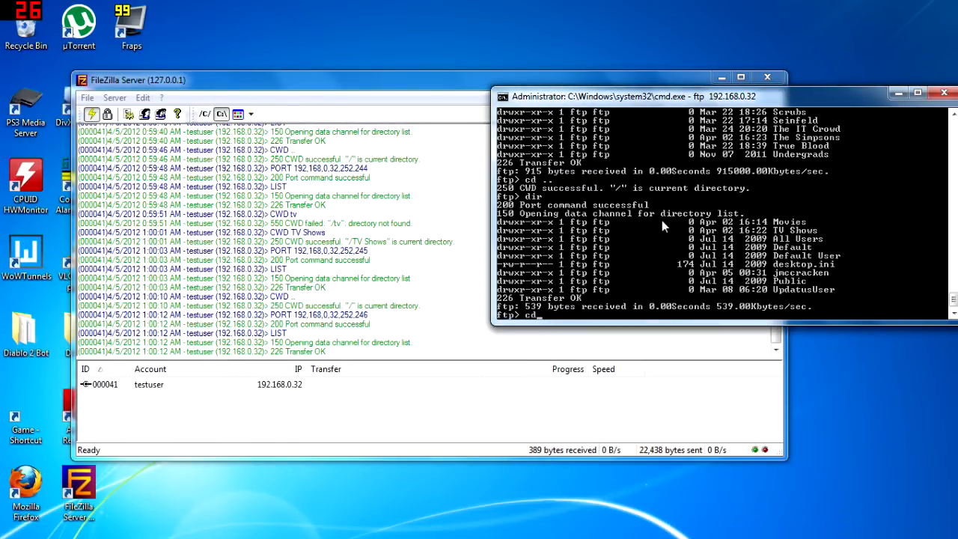
type(" jmccracke")
type("n")
- Change into the user's home folder on the server and list its contents
key("Return")
type("dir")
key("Return")
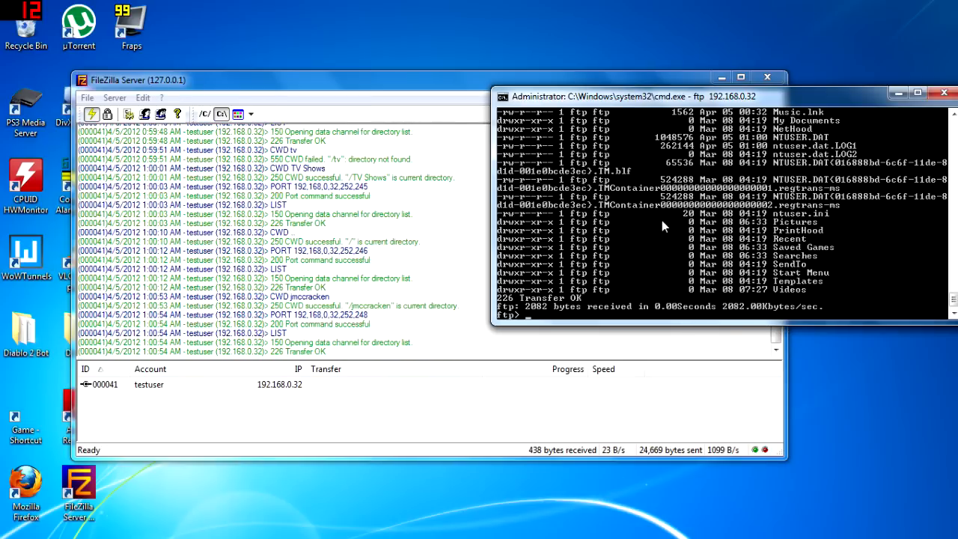
scroll(861, 225, "up", 1)
scroll(840, 203, "up", 1)
scroll(839, 204, "up", 1)
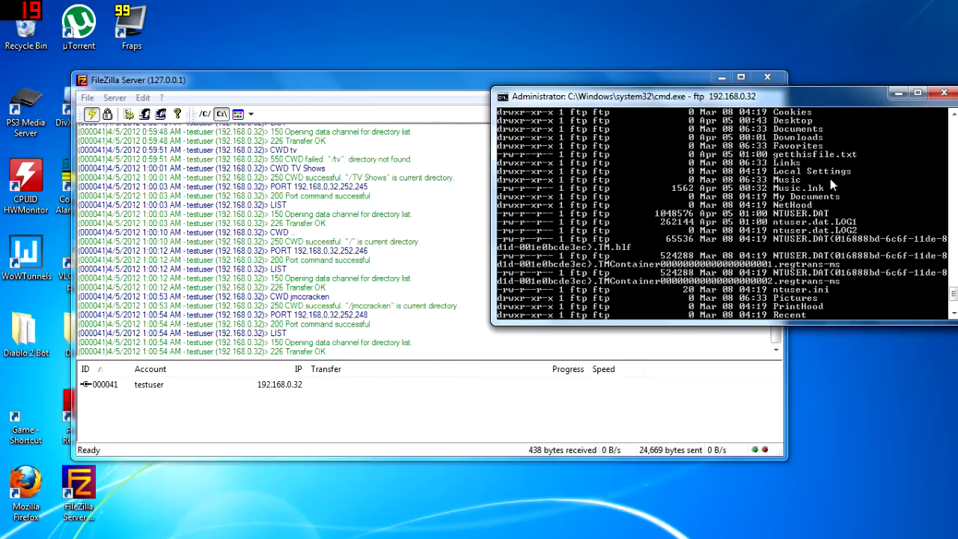
- Mark the getthisfile.txt name in the listing and copy it to the clipboard
left_click_drag(774, 154, 857, 157)
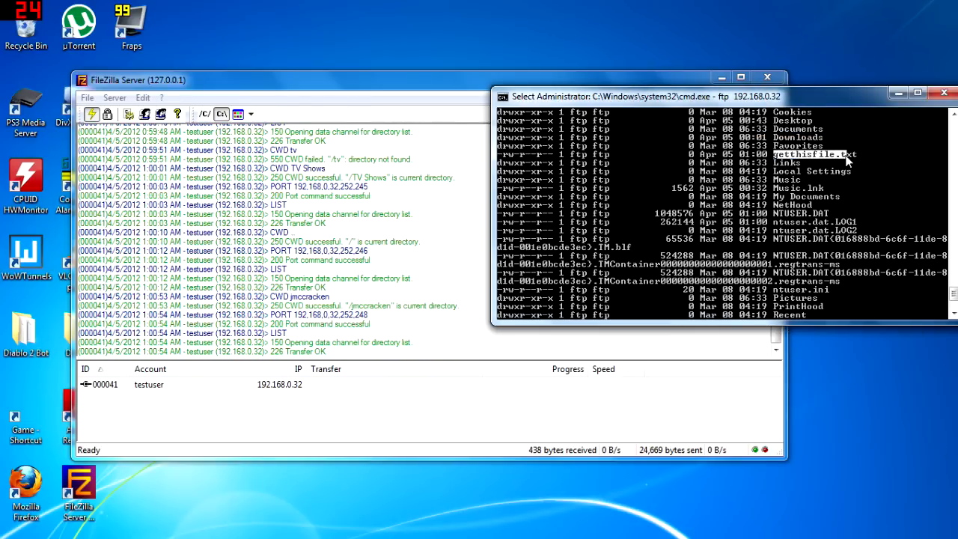
right_click(857, 156)
scroll(853, 161, "down", 1)
scroll(830, 179, "down", 2)
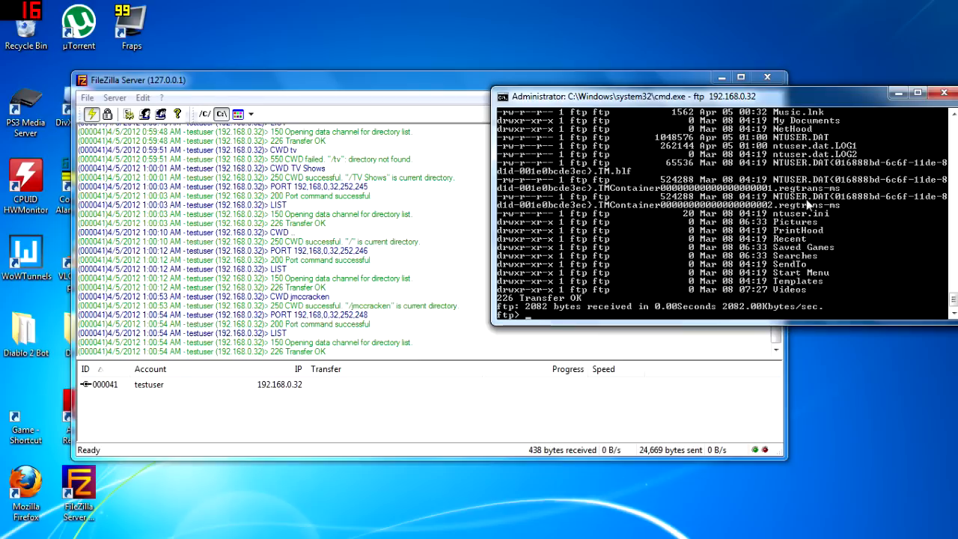
left_click(670, 273)
left_click(663, 282)
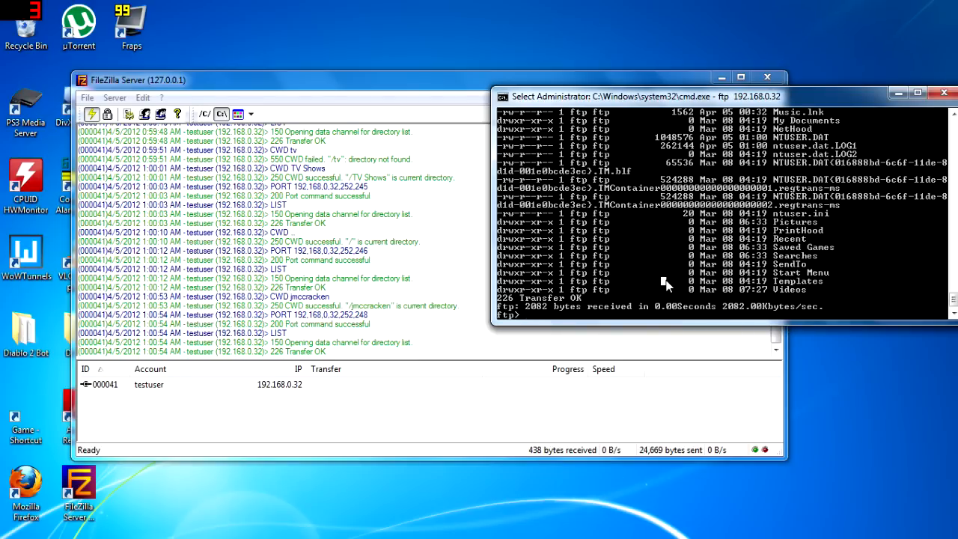
- Run 'mget getthisfile.txt' with the pasted name and confirm the download
key("Escape")
type("mget")
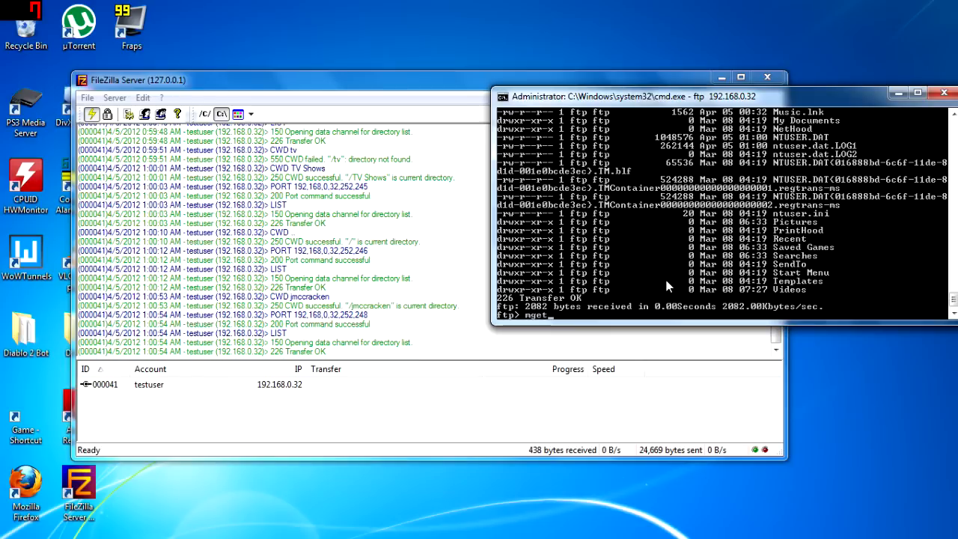
right_click(664, 276)
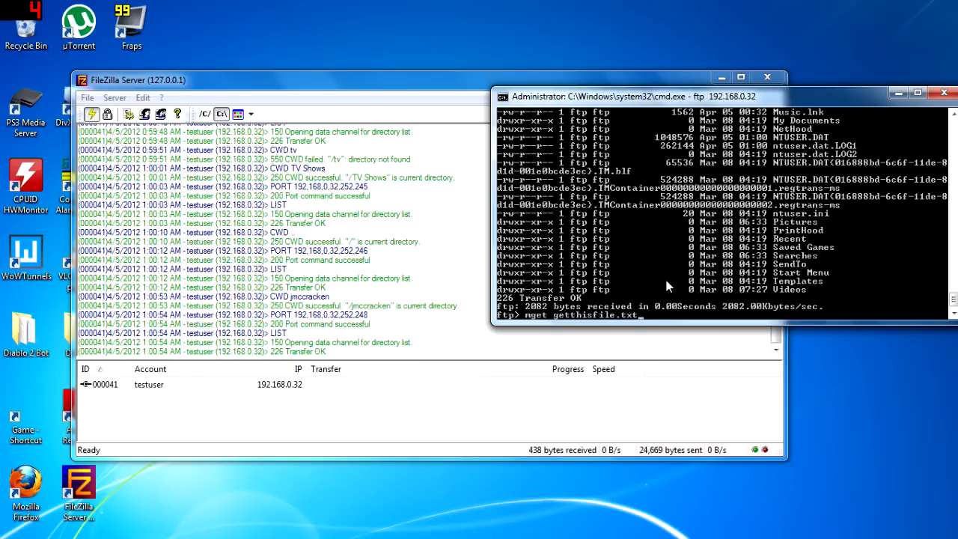
key("Return")
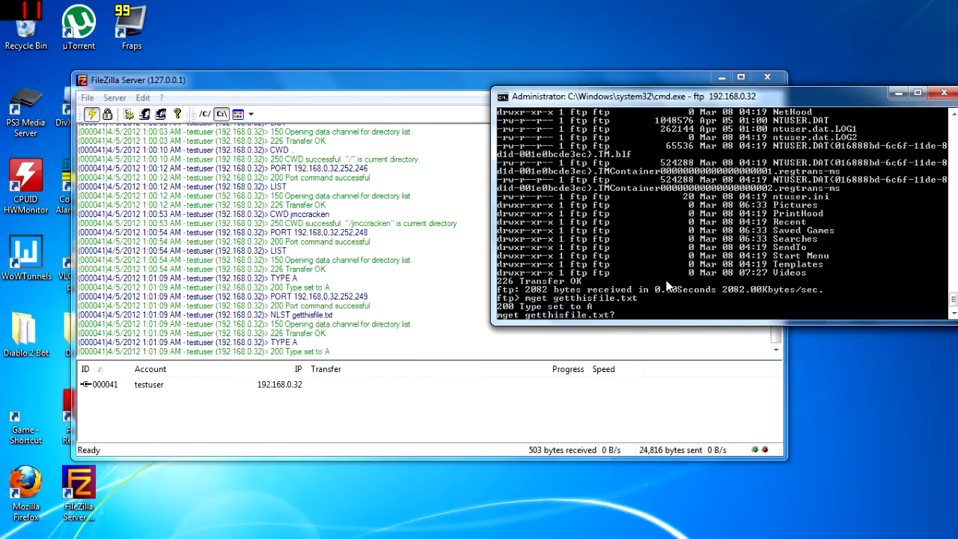
type("y")
key("Return")
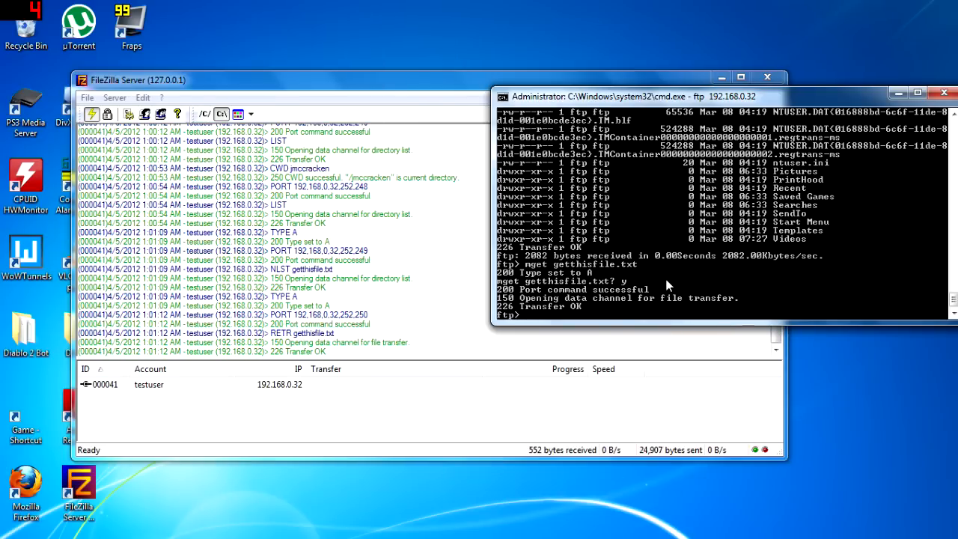
type("bye")
- End the FTP session with 'bye', returning to C:\Users\jmccracken
key("Return")
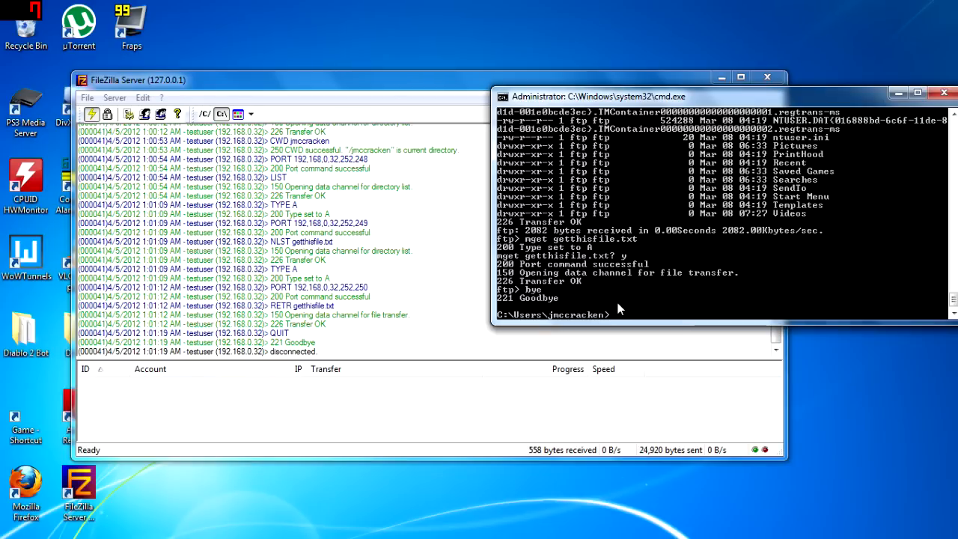
type("dir")
- Run 'dir' on C:\Users\jmccracken to confirm getthisfile.txt arrived
key("Return")
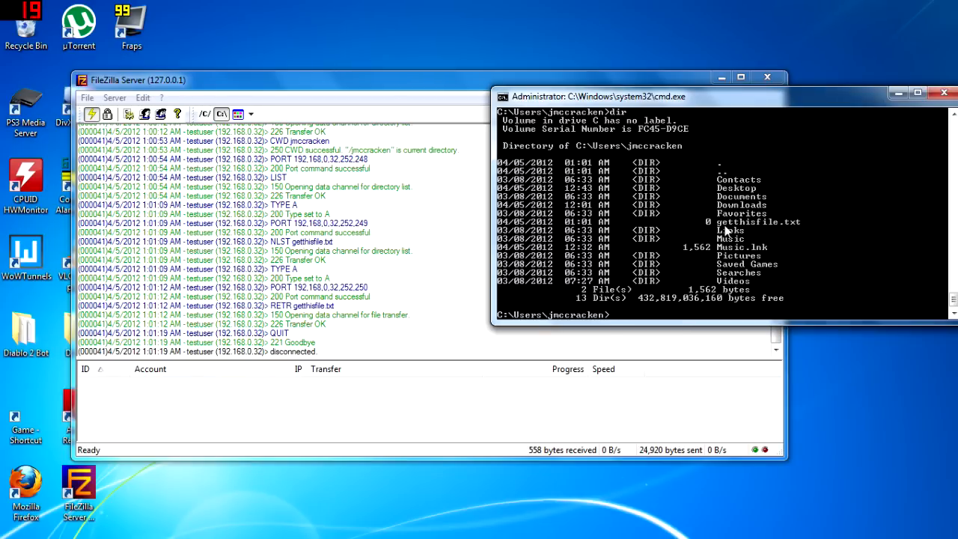